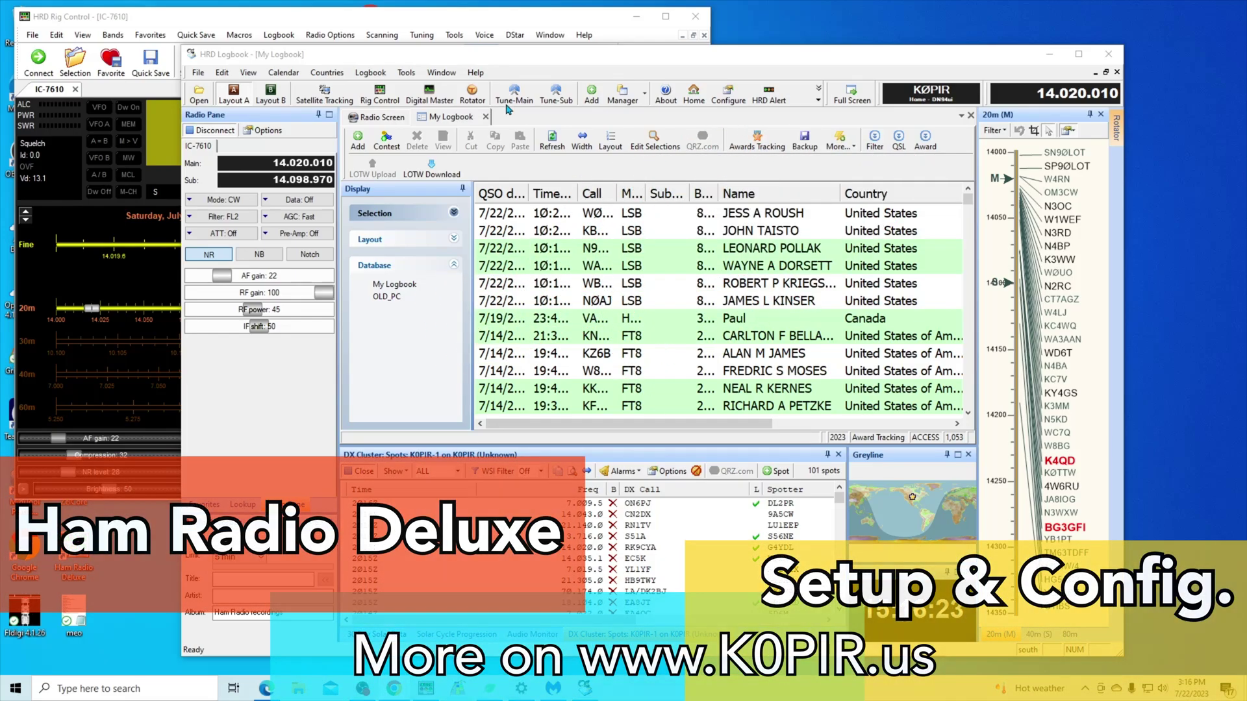
# Filter the logbook's contact list to show only QSOs logged in 2023.
pyautogui.click(431, 29)
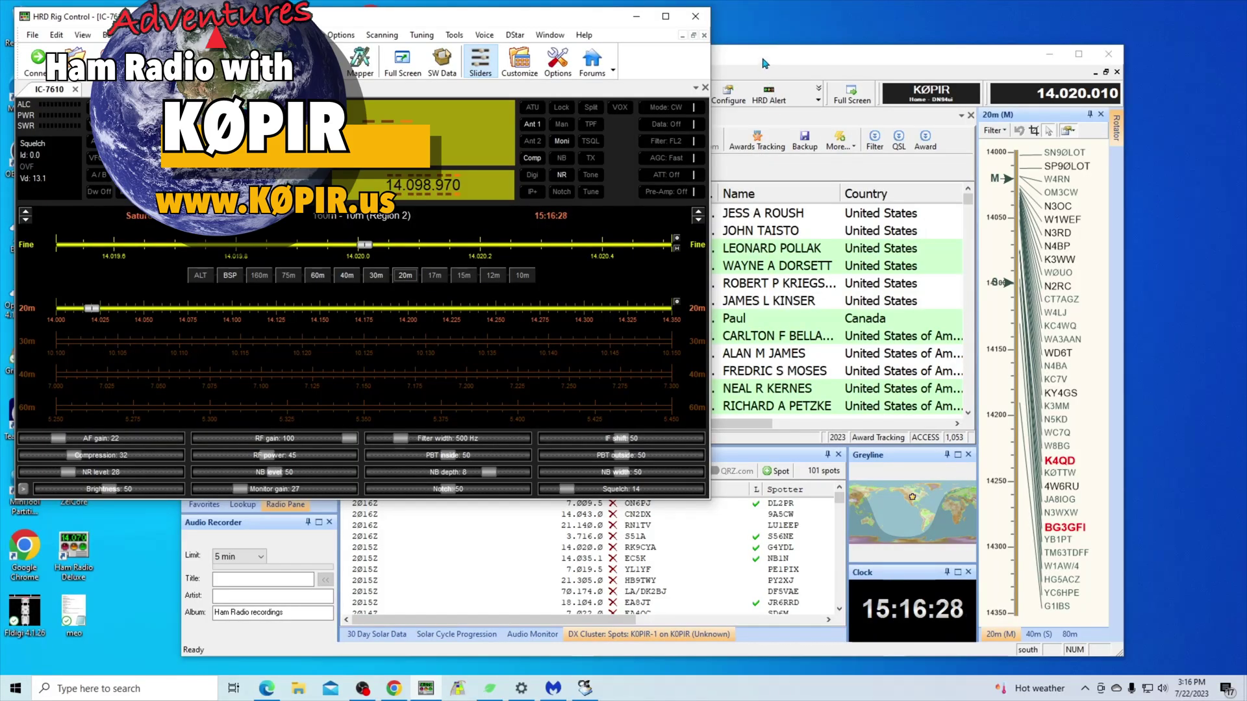
pyautogui.click(764, 63)
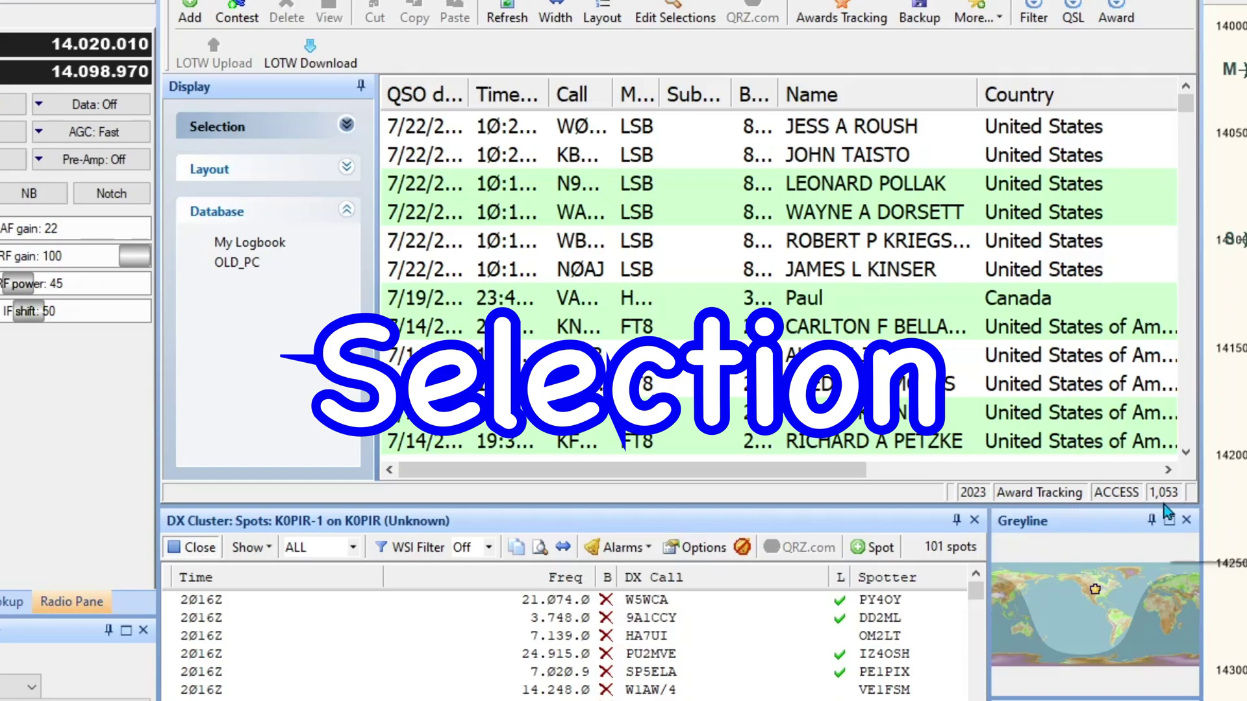
pyautogui.click(342, 133)
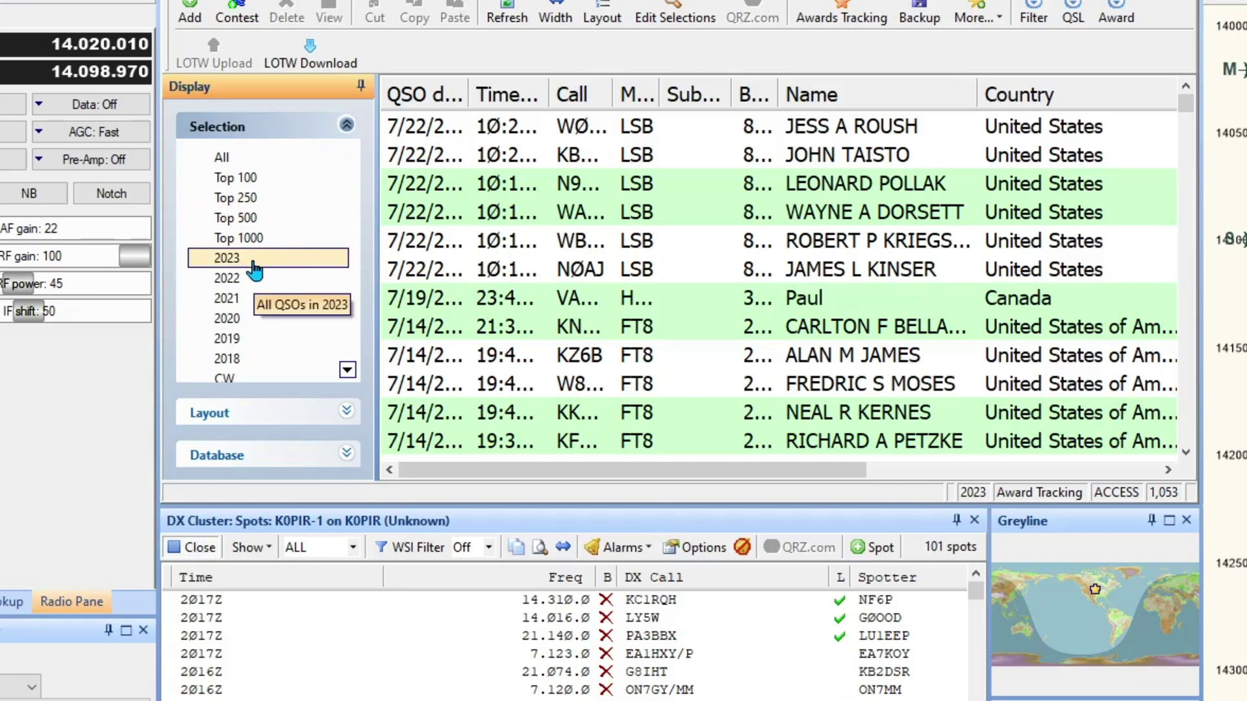
pyautogui.click(255, 270)
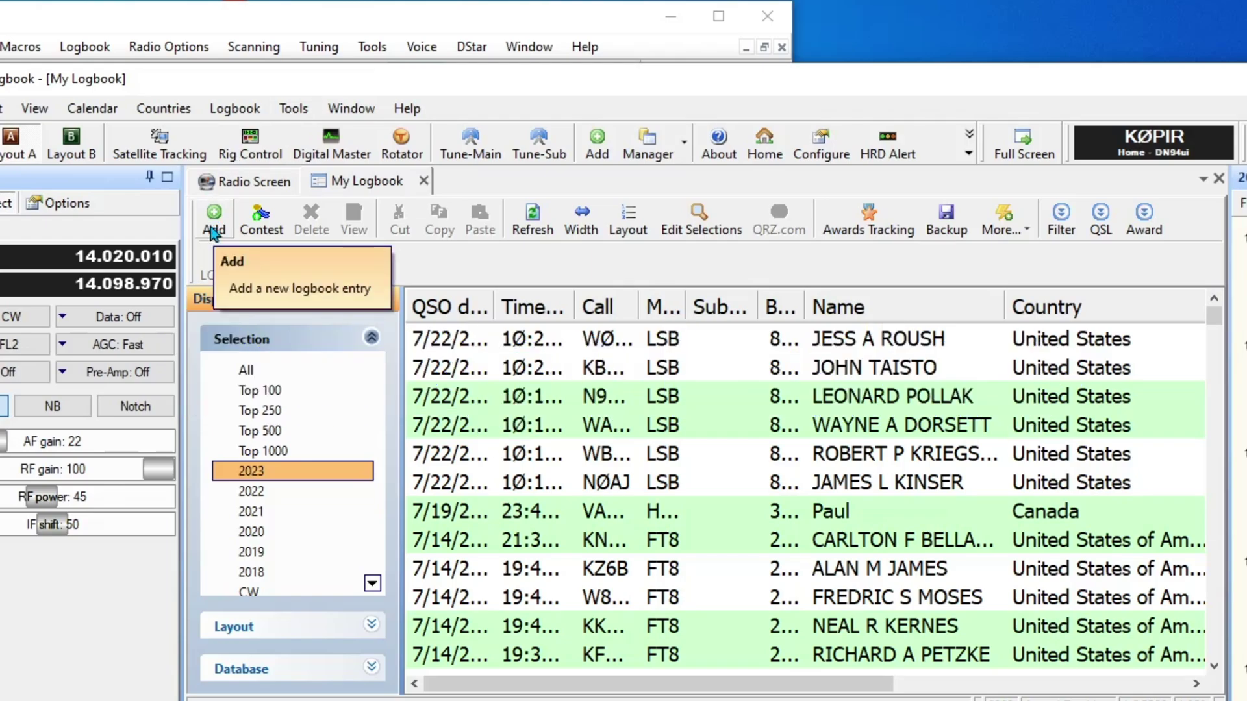
pyautogui.click(212, 232)
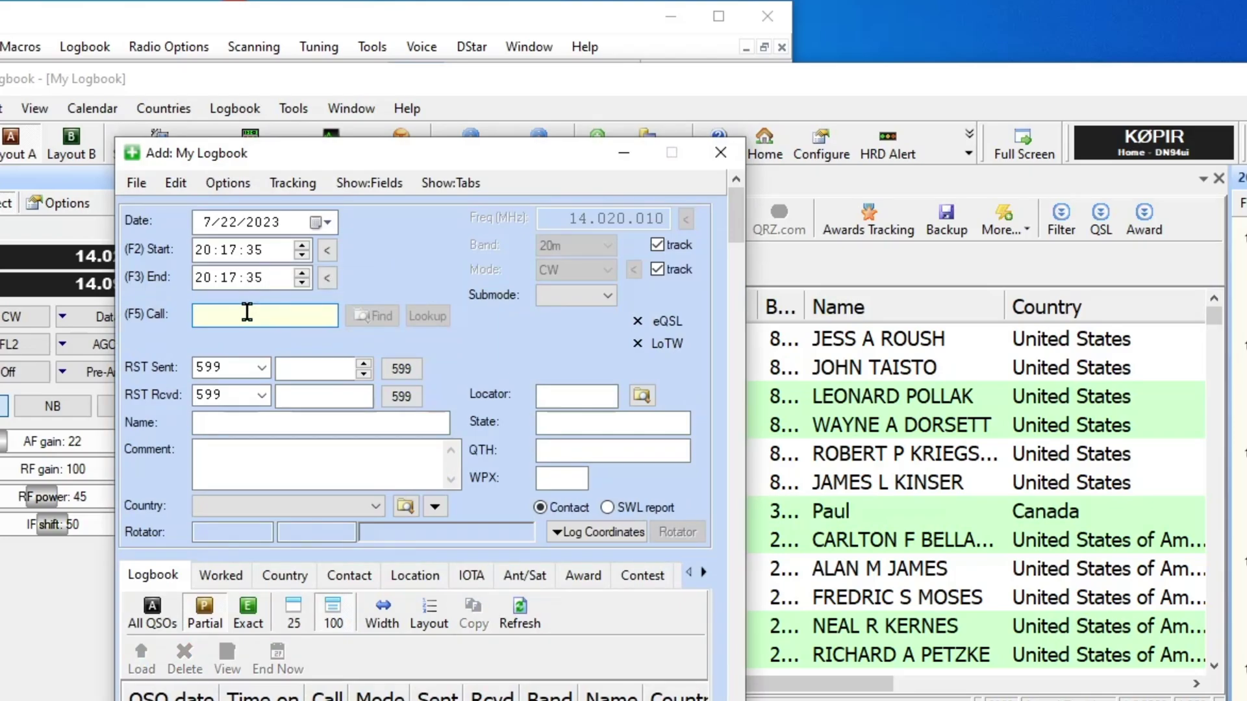
pyautogui.write('N0')
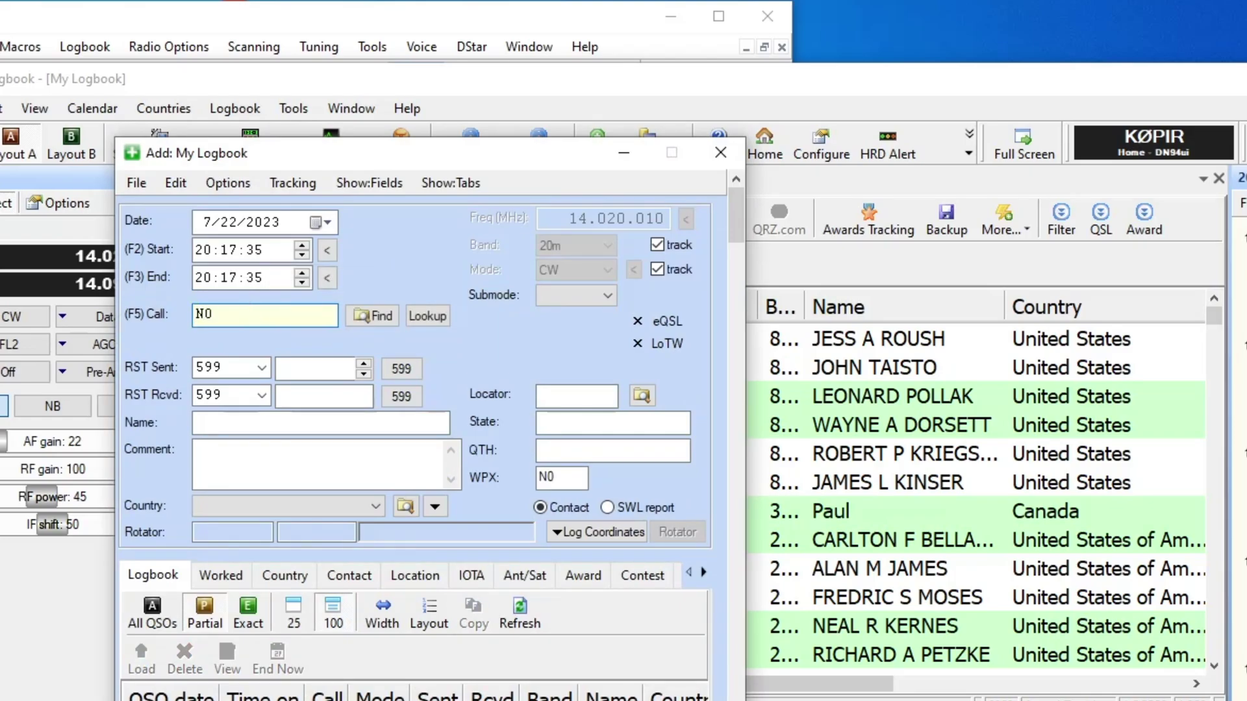
pyautogui.write('VCU')
pyautogui.press('Tab')
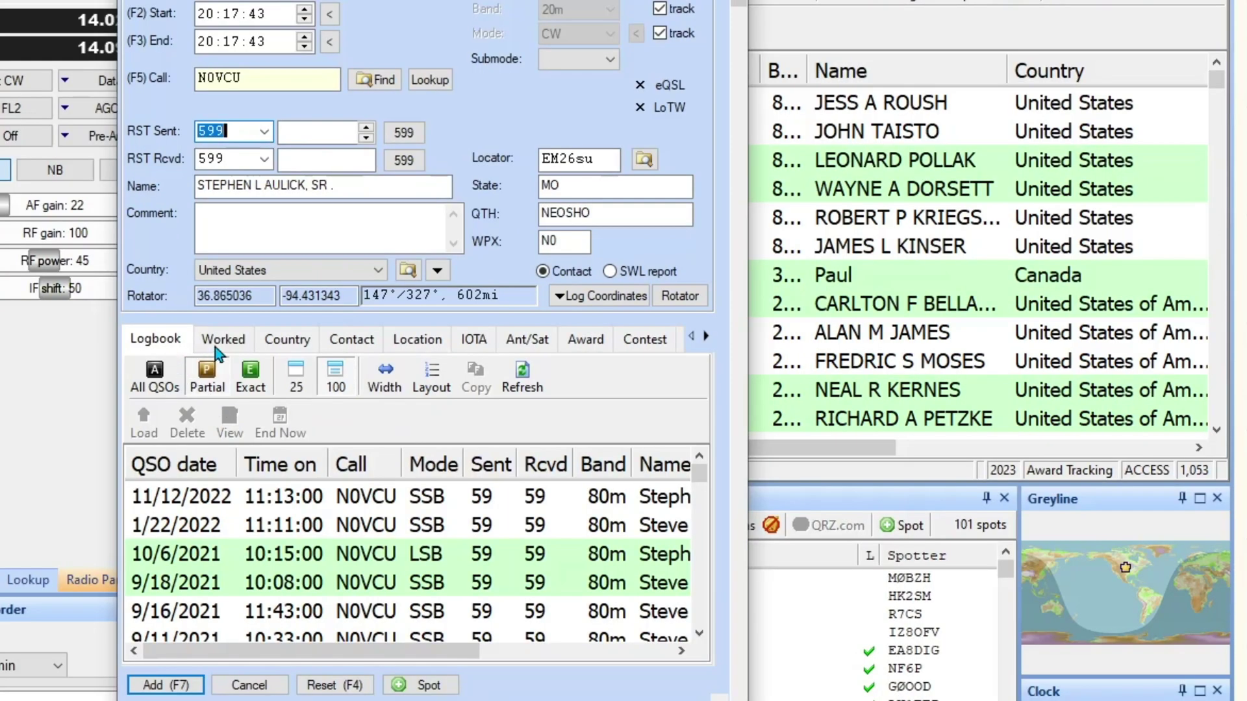
pyautogui.click(216, 344)
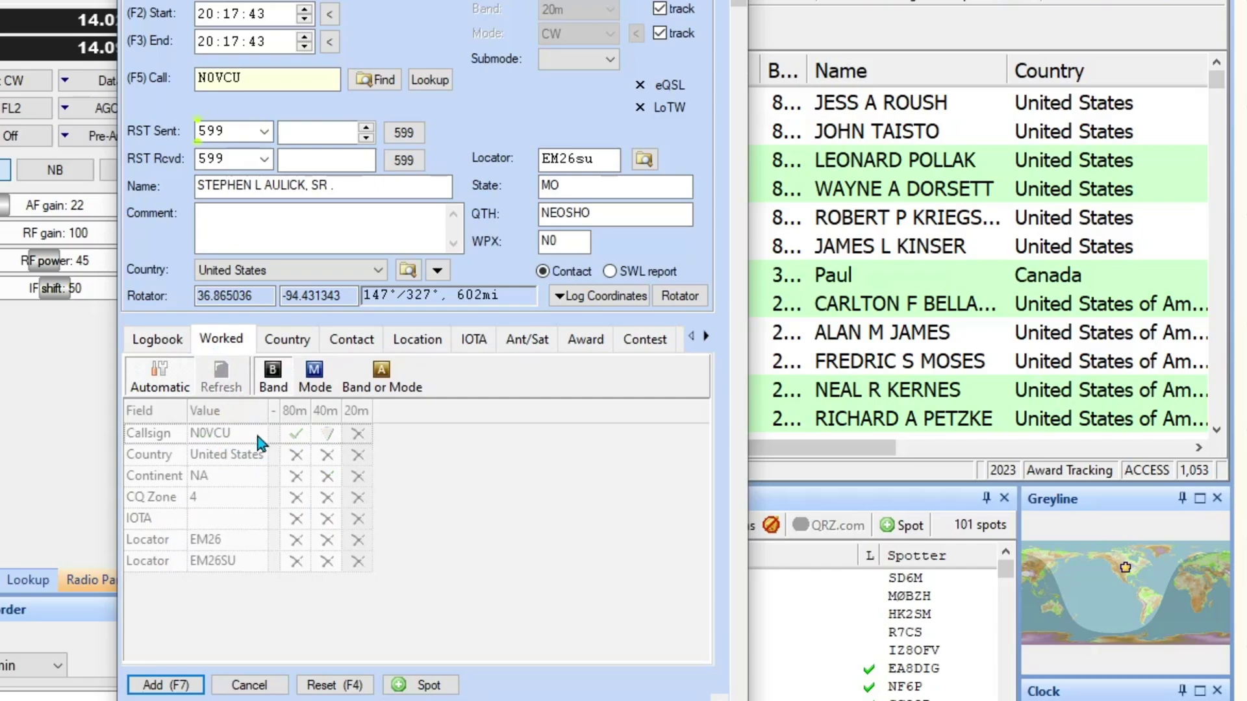
pyautogui.click(163, 344)
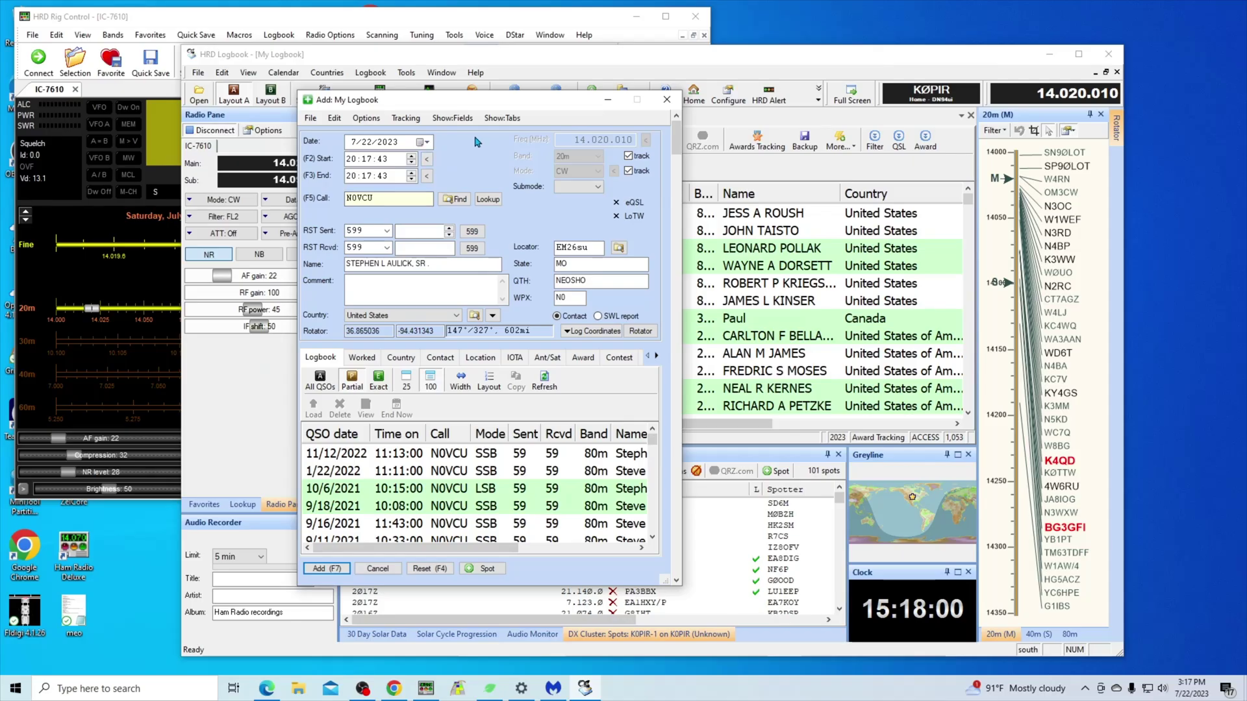
# Minimize the new-entry dialog and open Tools > Configure > Callsign Lookup.
pyautogui.click(606, 102)
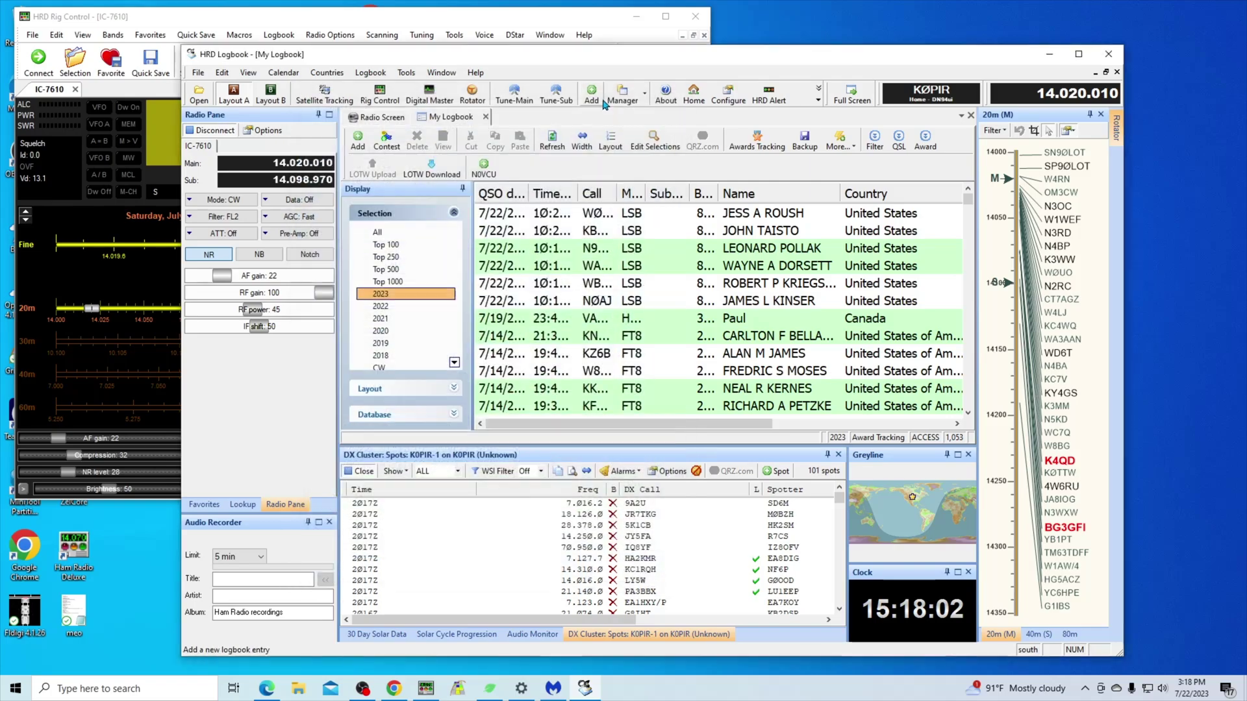
pyautogui.click(406, 72)
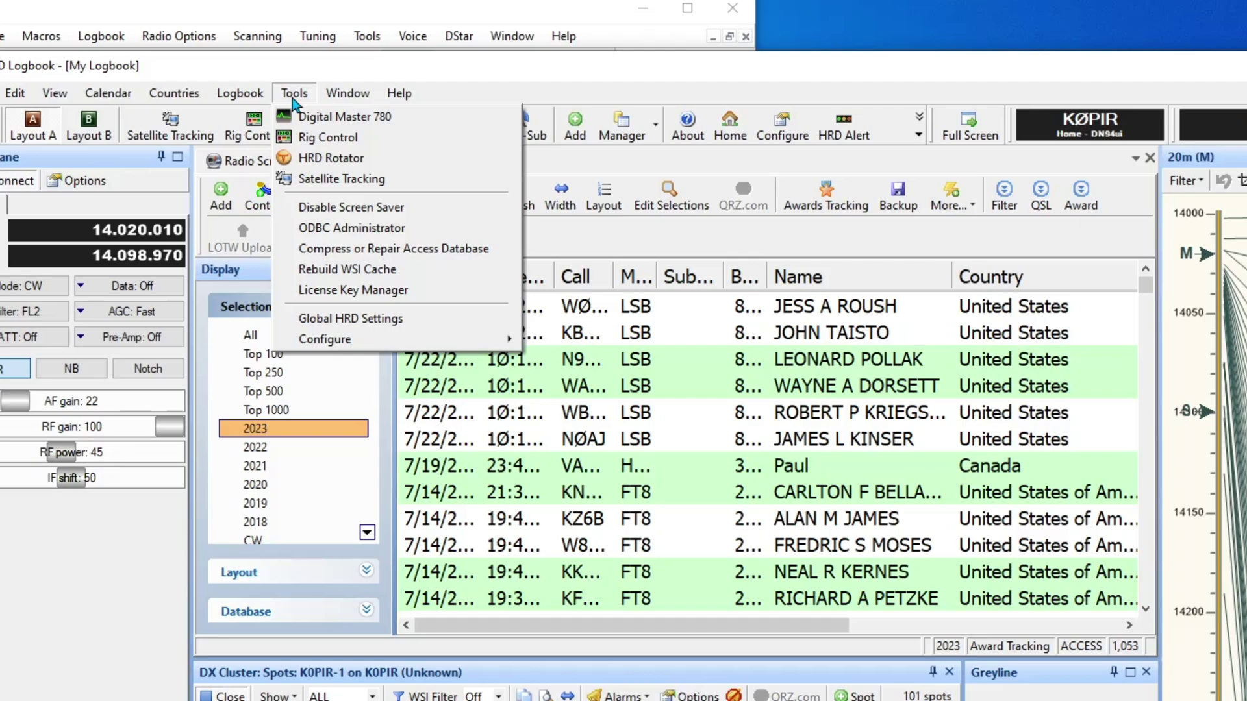
pyautogui.moveTo(368, 341)
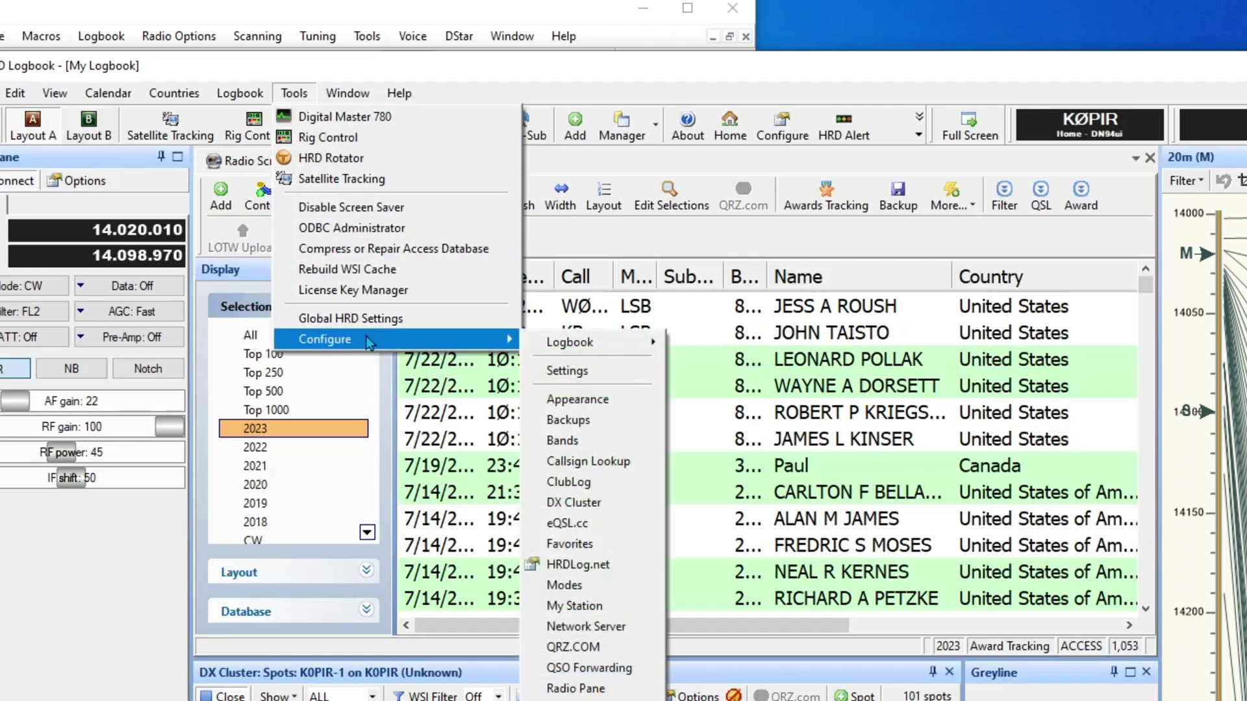
pyautogui.click(580, 463)
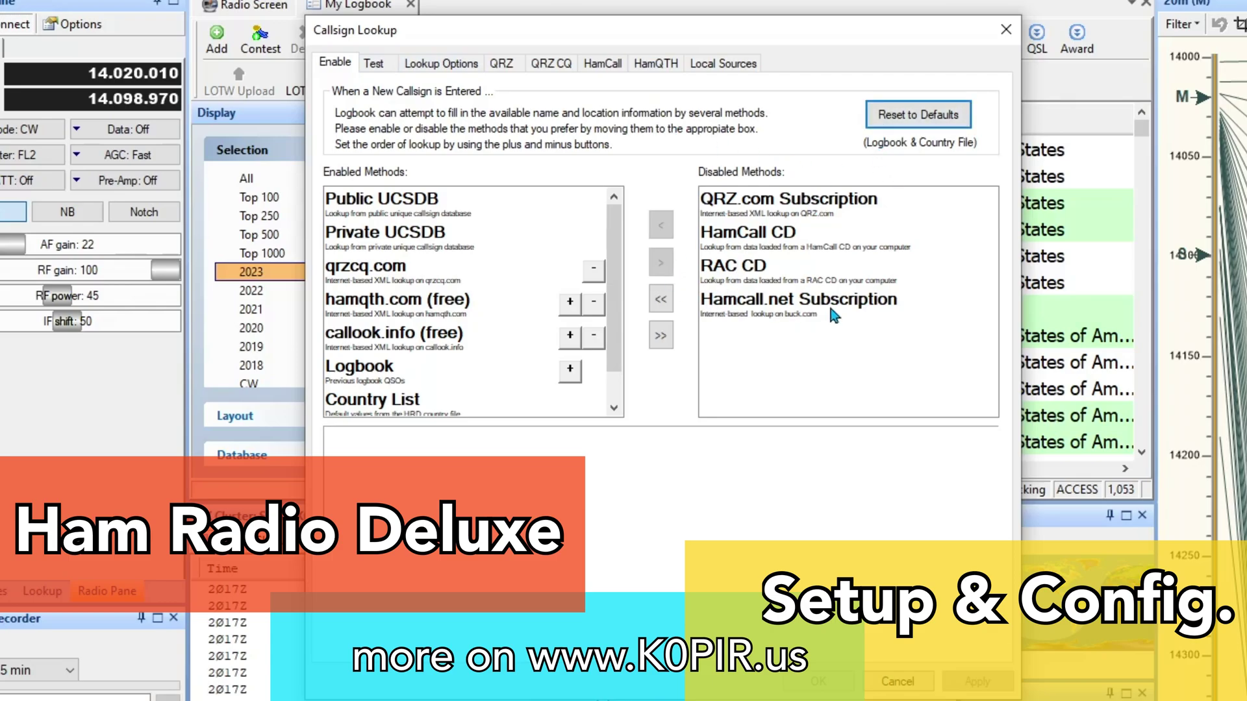
# Reset the lookup methods to defaults, enable them all, and disable qrzcq.com.
pyautogui.click(907, 118)
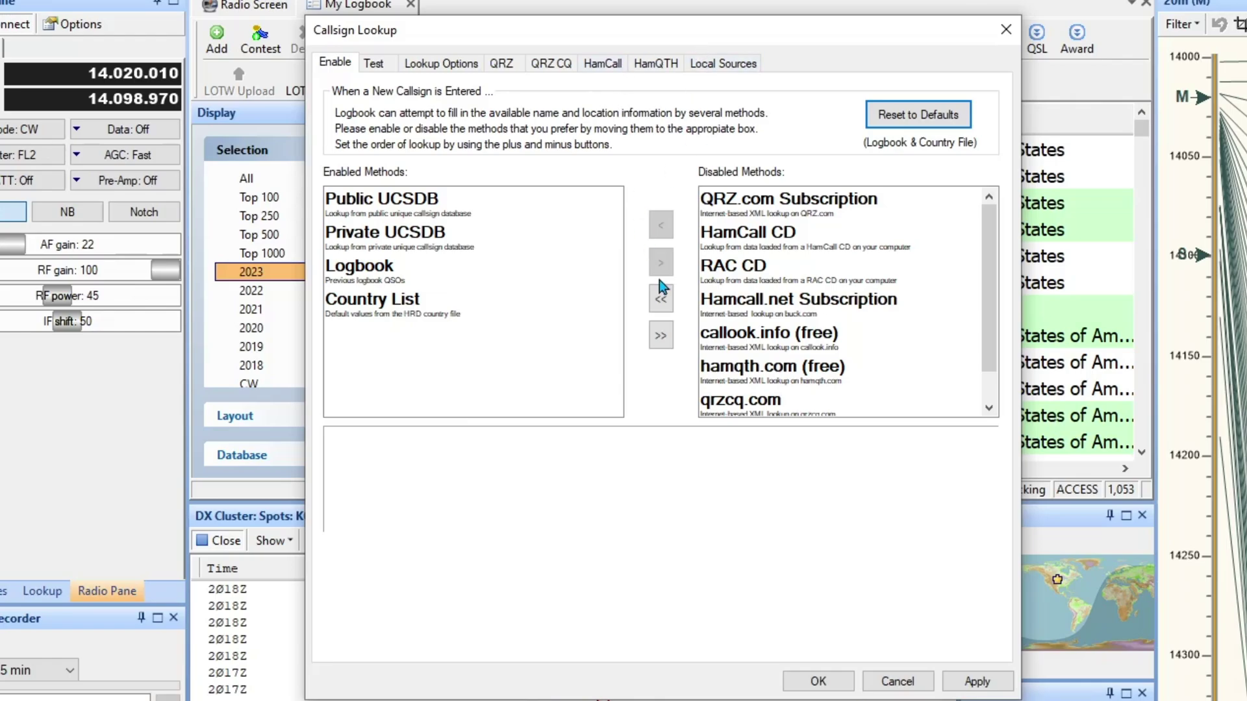
pyautogui.click(660, 298)
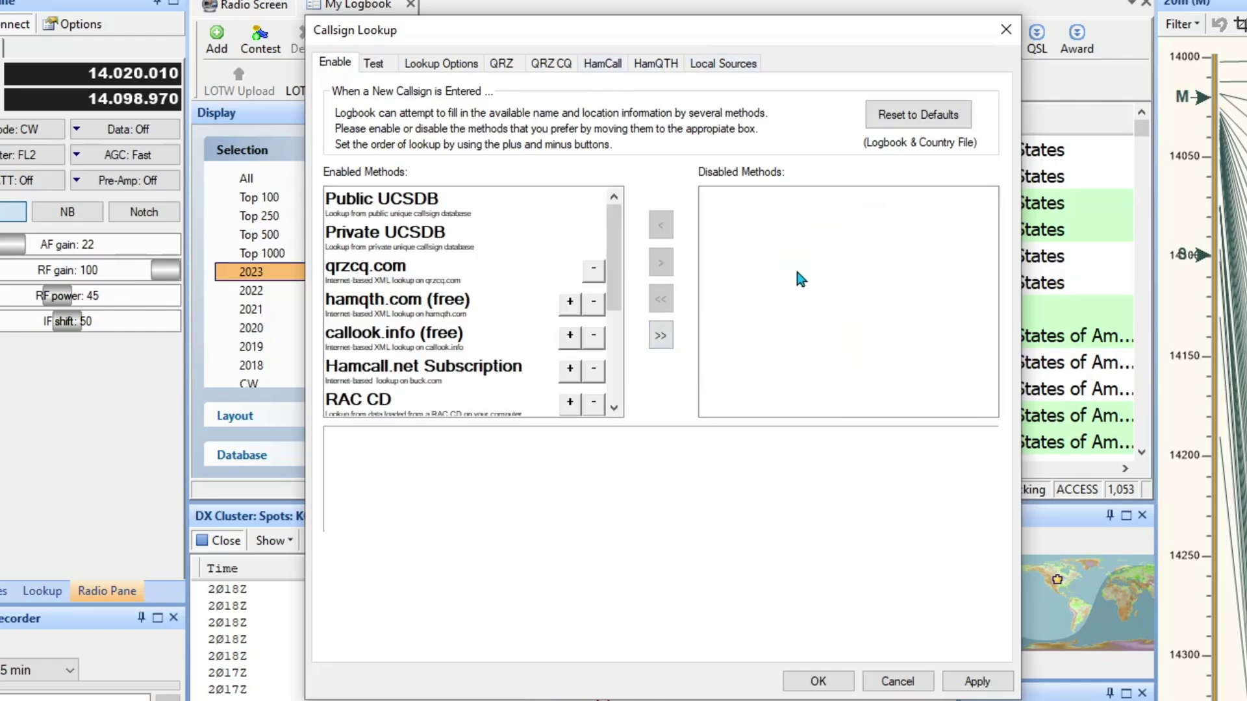
pyautogui.click(380, 278)
pyautogui.moveTo(377, 269); pyautogui.dragTo(744, 263)
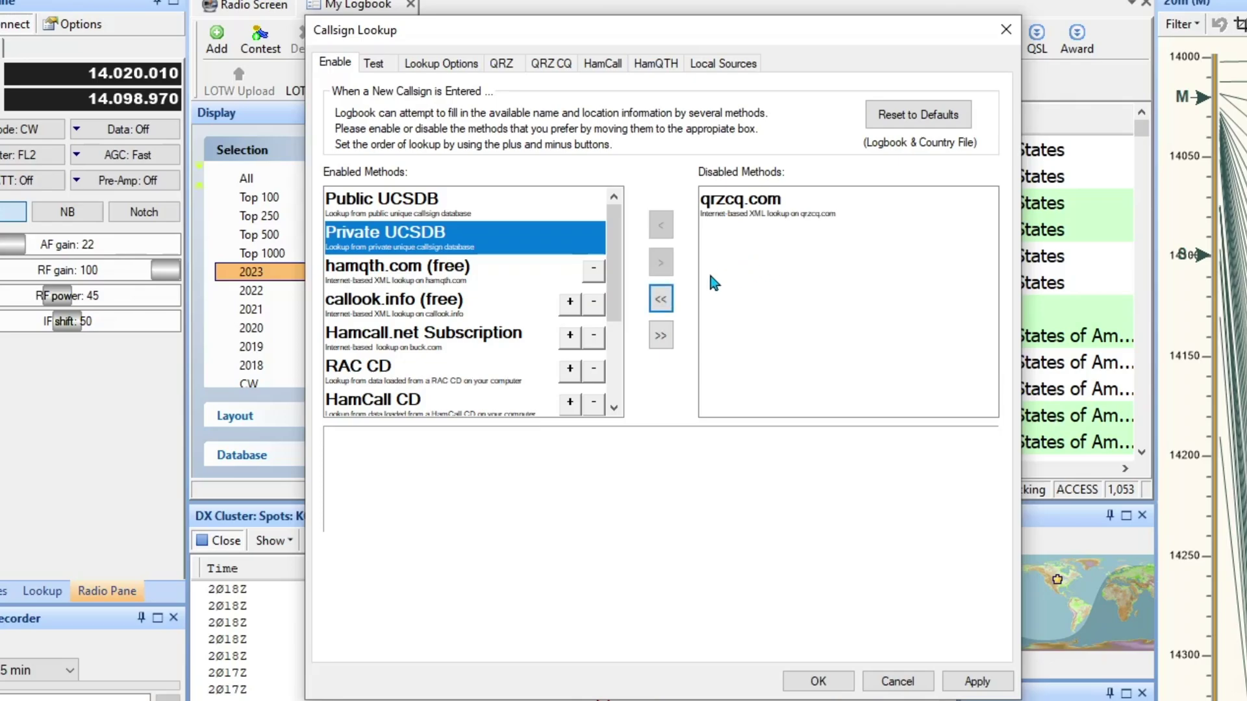
# Disable the Hamcall.net Subscription, RAC CD, HamCall CD and QRZ.com Subscription lookups.
pyautogui.click(407, 337)
pyautogui.moveTo(532, 333); pyautogui.dragTo(728, 308)
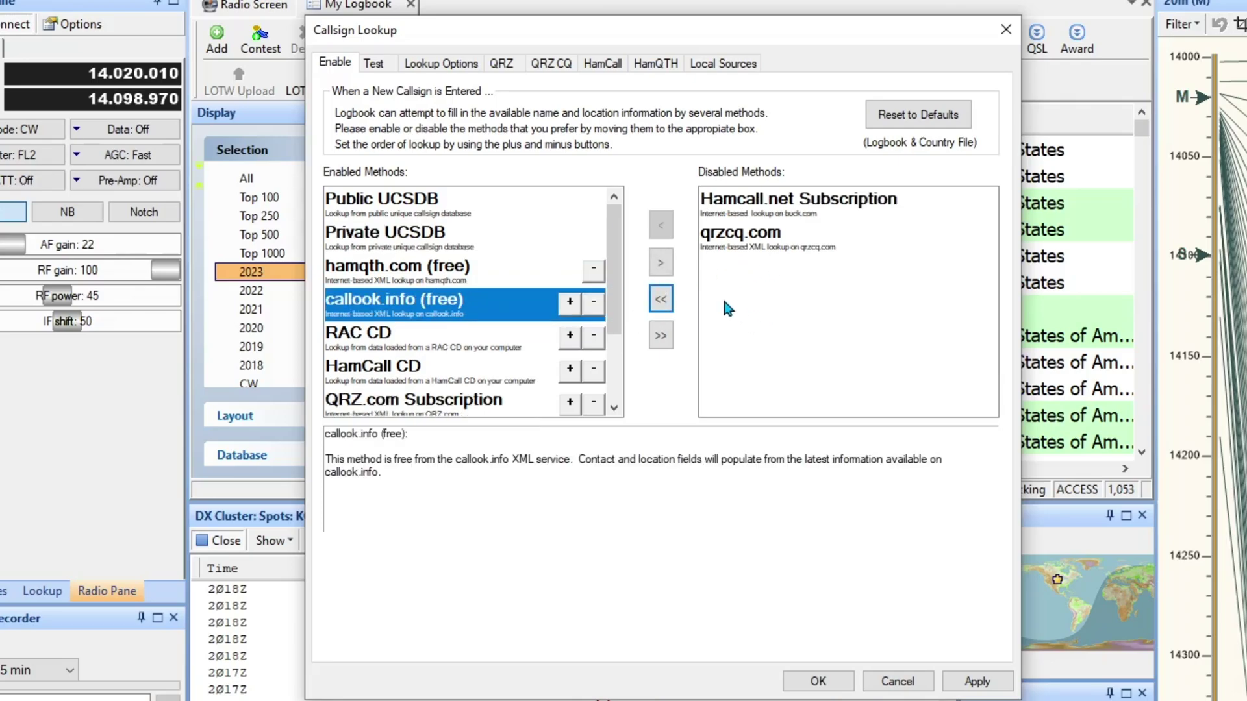
pyautogui.click(378, 337)
pyautogui.moveTo(447, 332); pyautogui.dragTo(733, 305)
pyautogui.moveTo(409, 342); pyautogui.dragTo(730, 319)
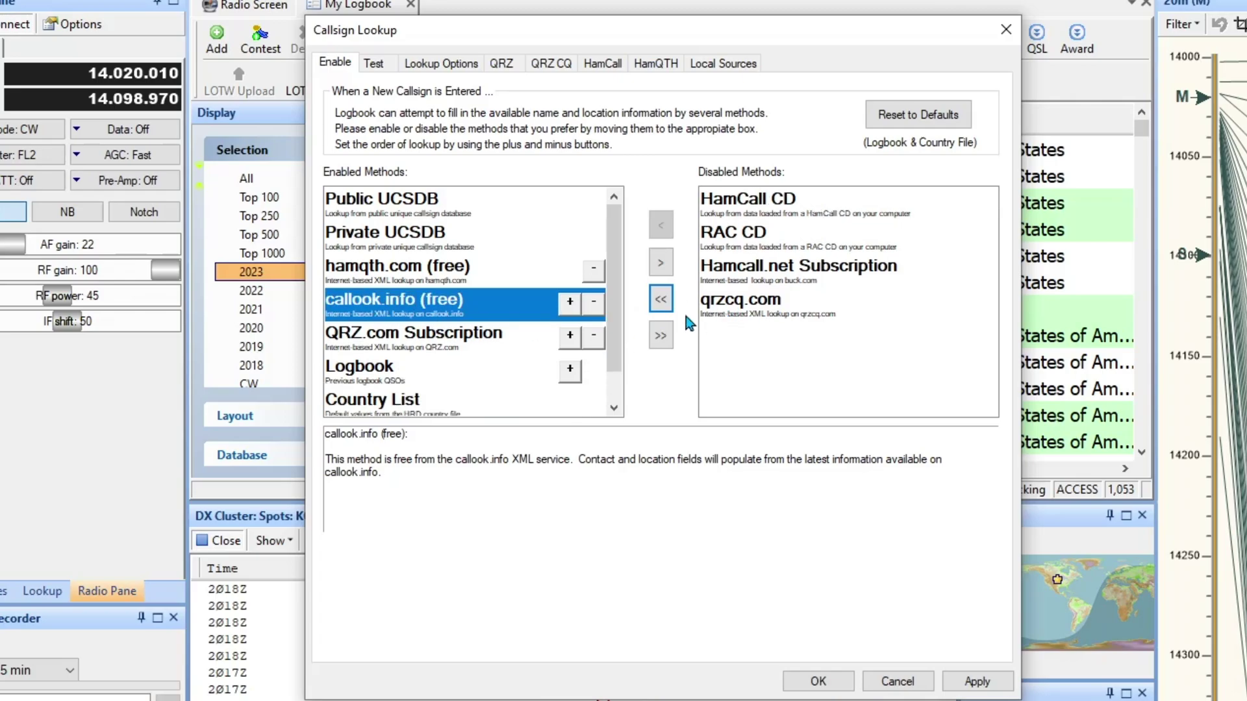
pyautogui.moveTo(396, 345); pyautogui.dragTo(709, 359)
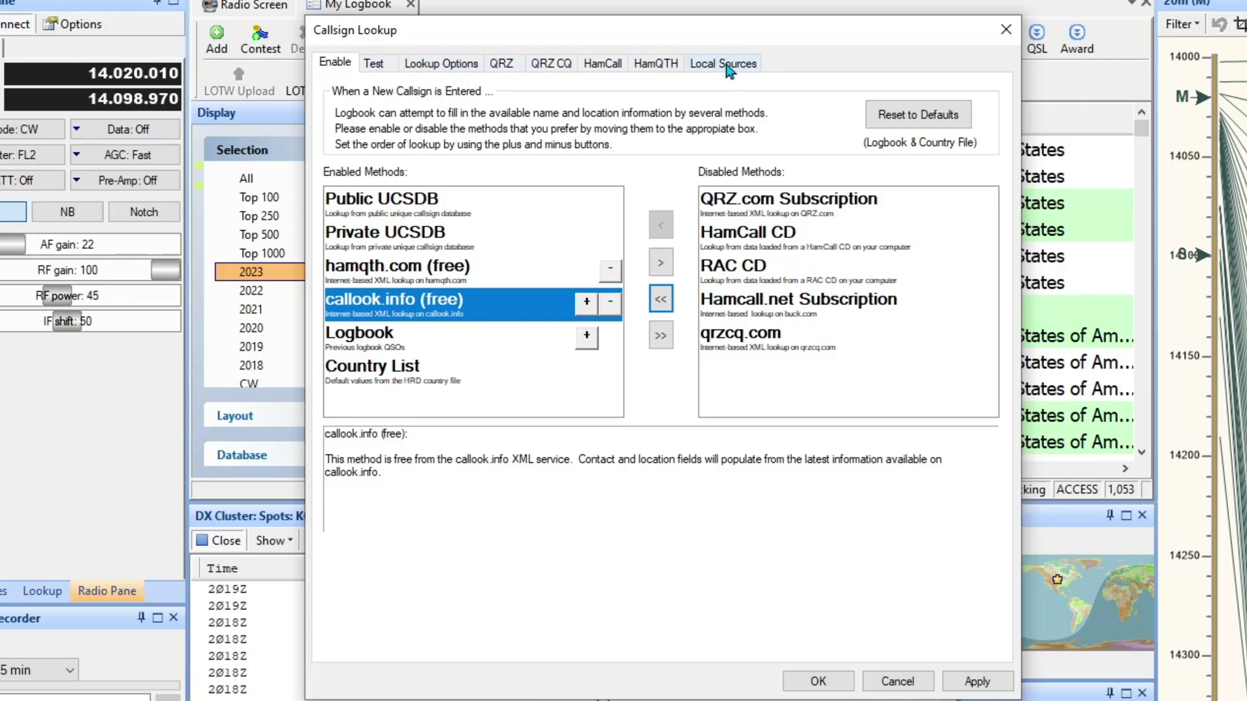
pyautogui.click(390, 70)
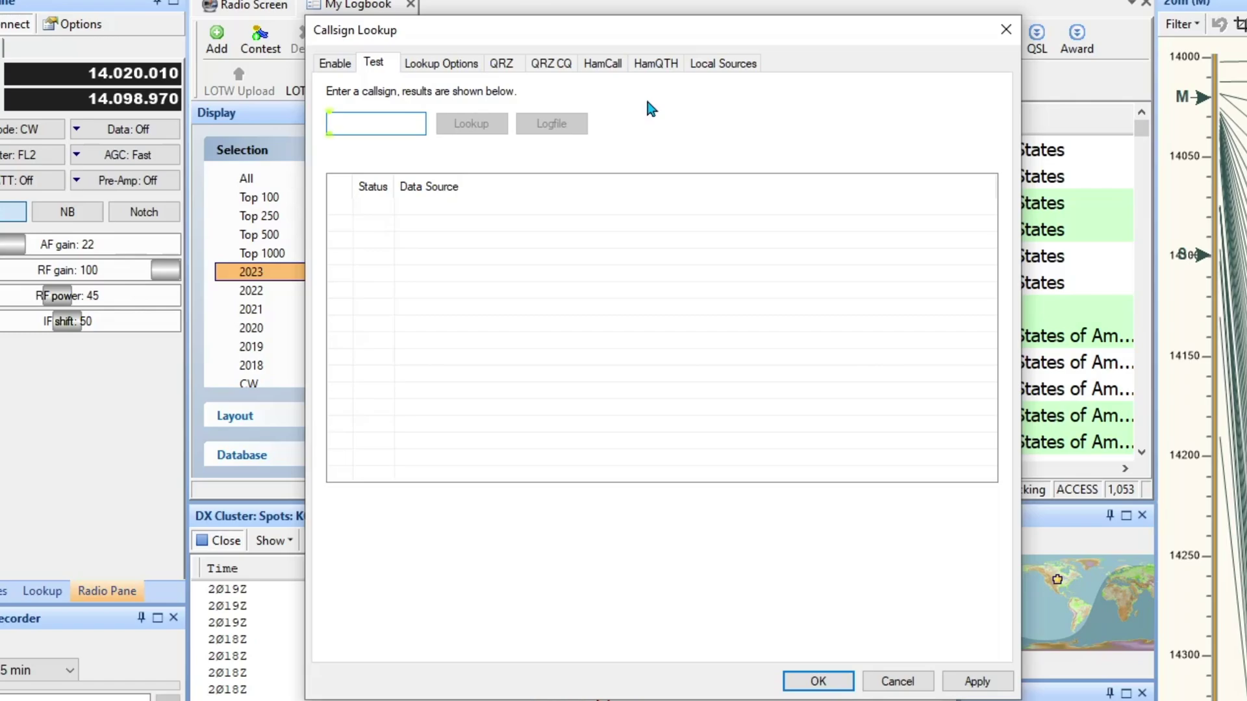
pyautogui.write('N0VCU')
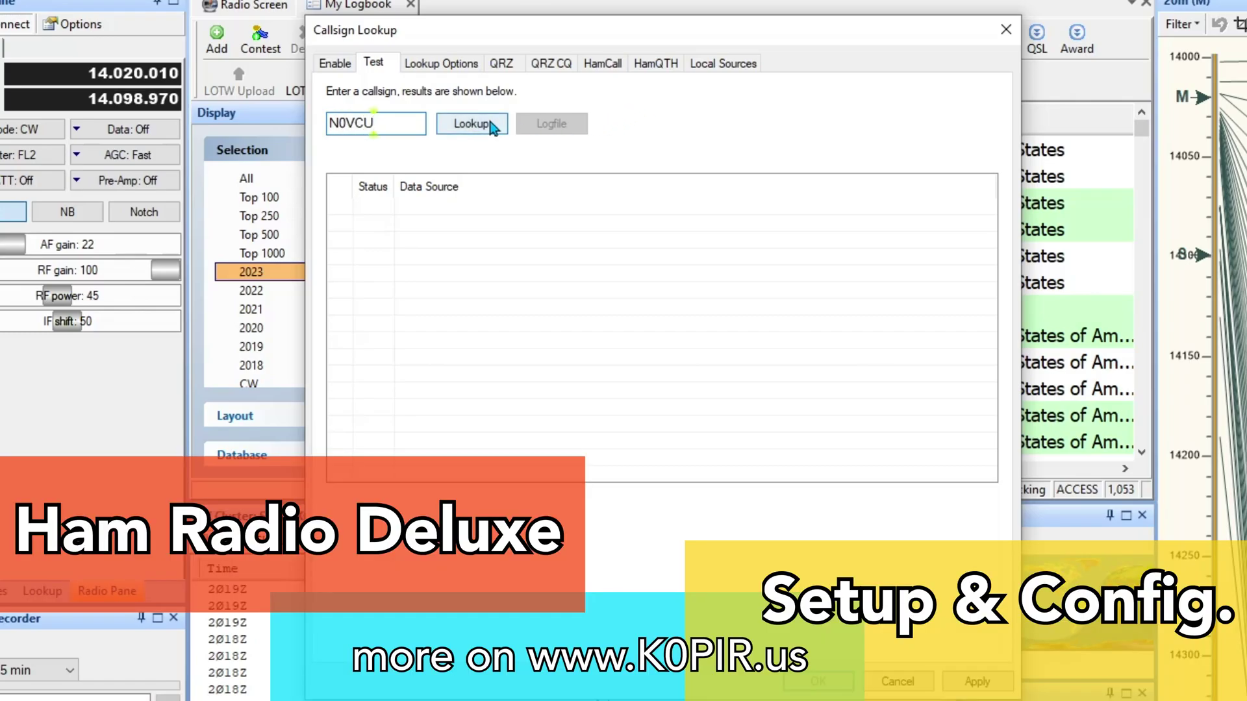
pyautogui.click(484, 123)
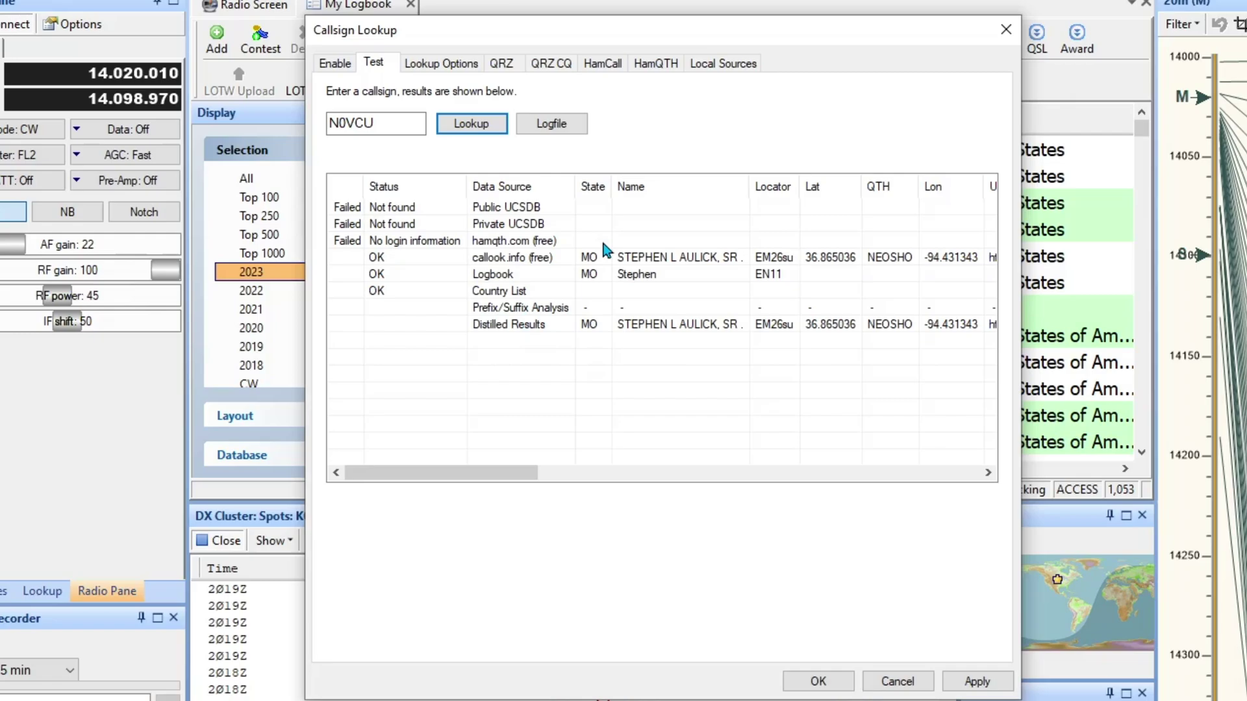
pyautogui.doubleClick(392, 120)
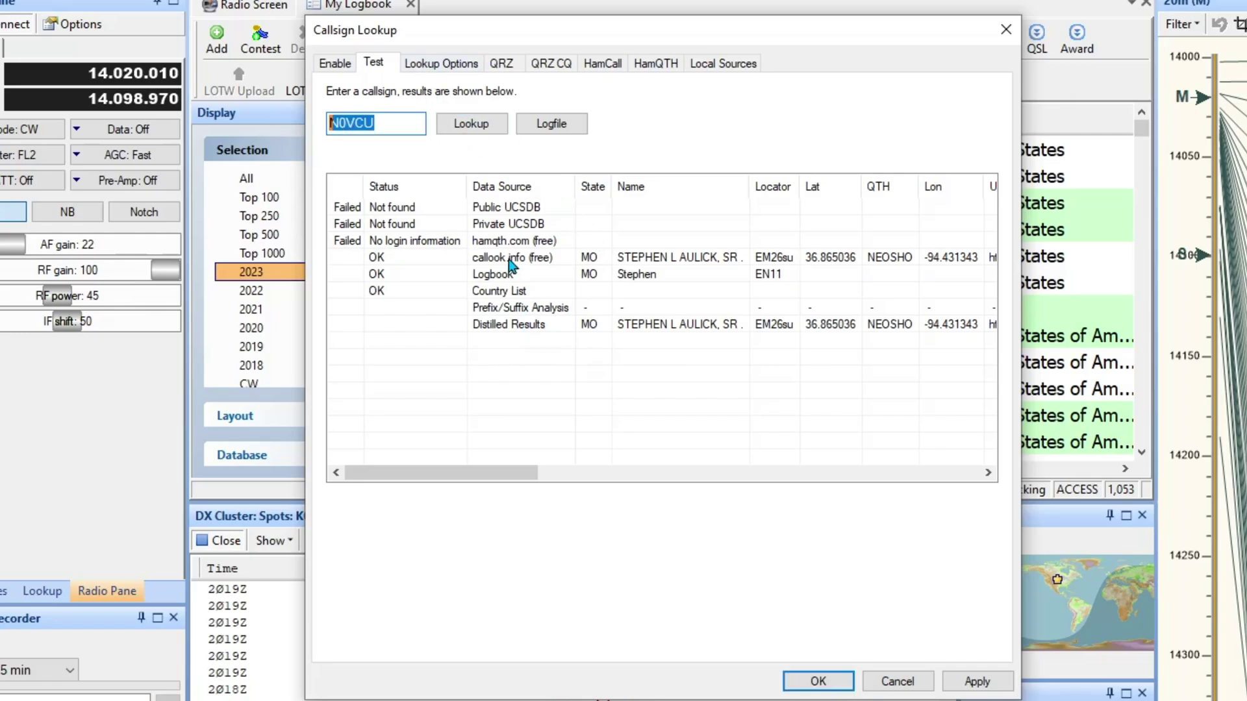
pyautogui.write('W0TRD')
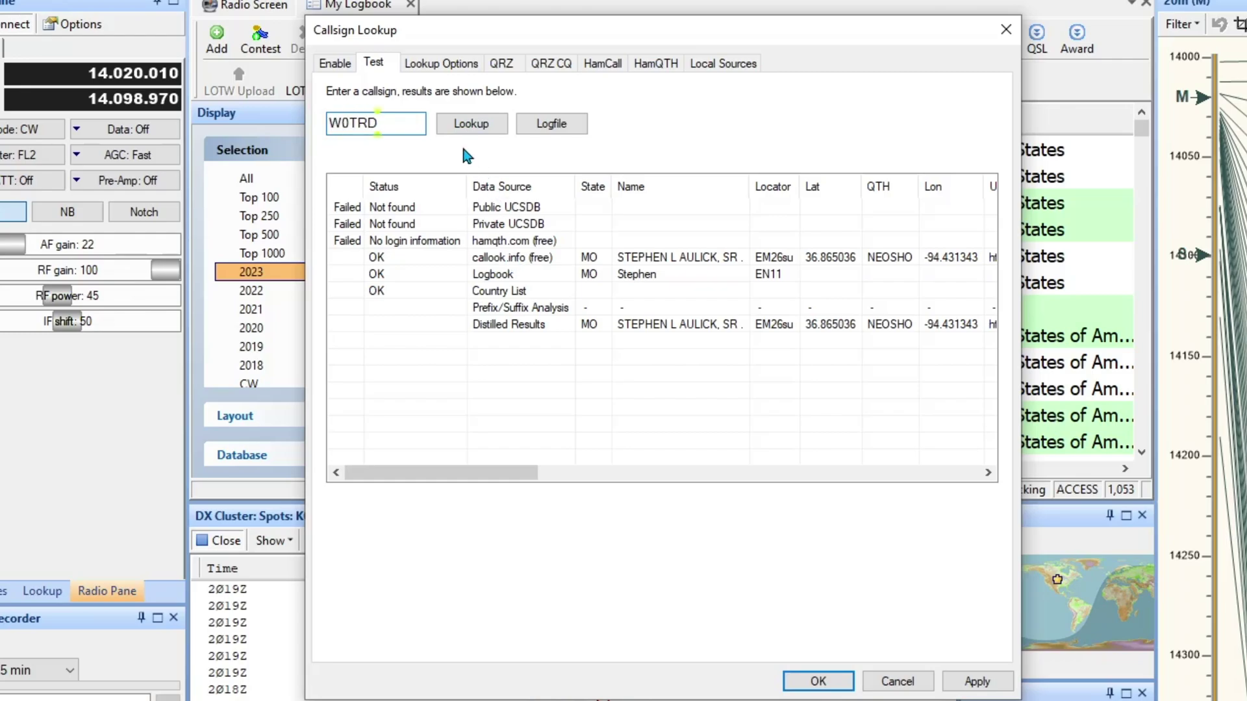
pyautogui.click(455, 123)
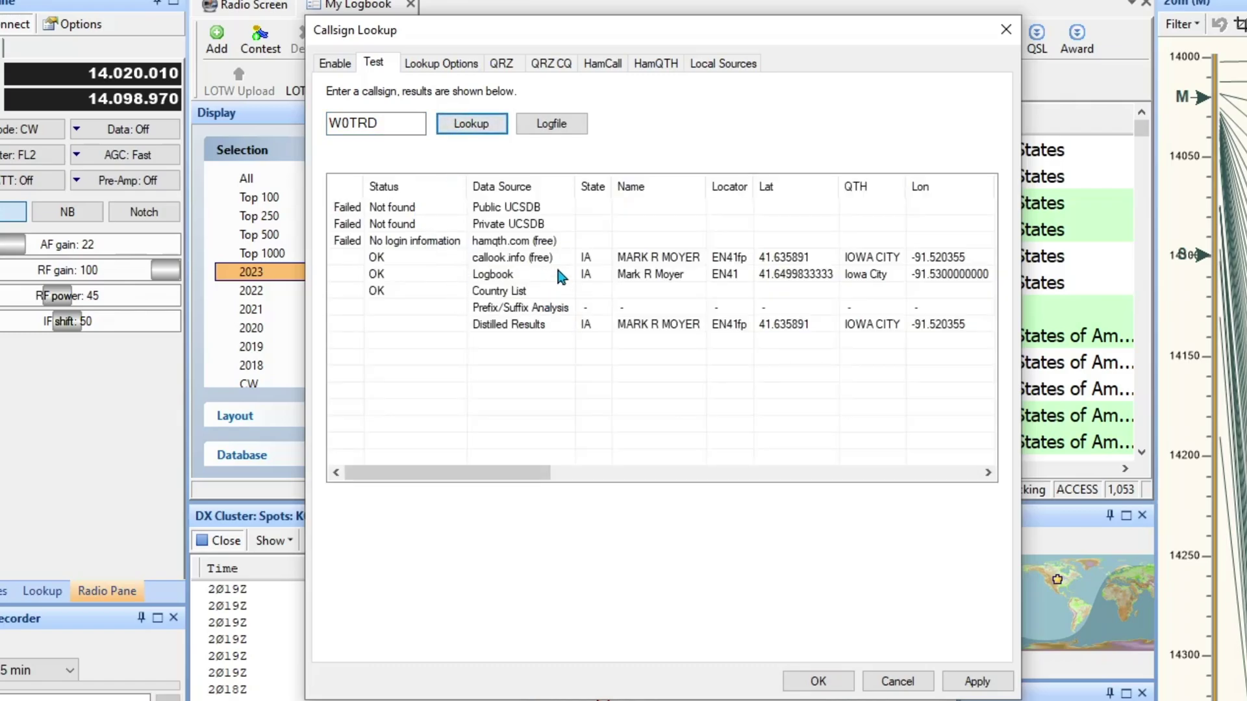
pyautogui.click(442, 65)
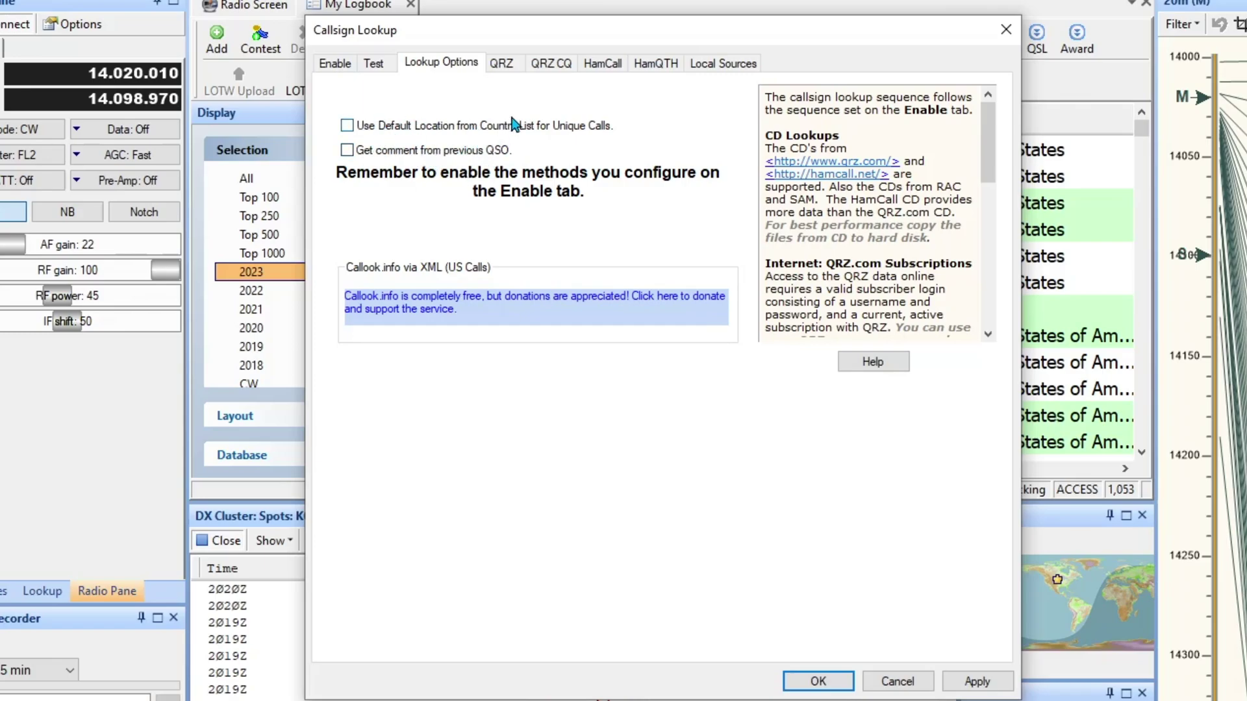
# Browse the QRZ, QRZ CQ, HamCall and HamQTH login settings.
pyautogui.click(503, 68)
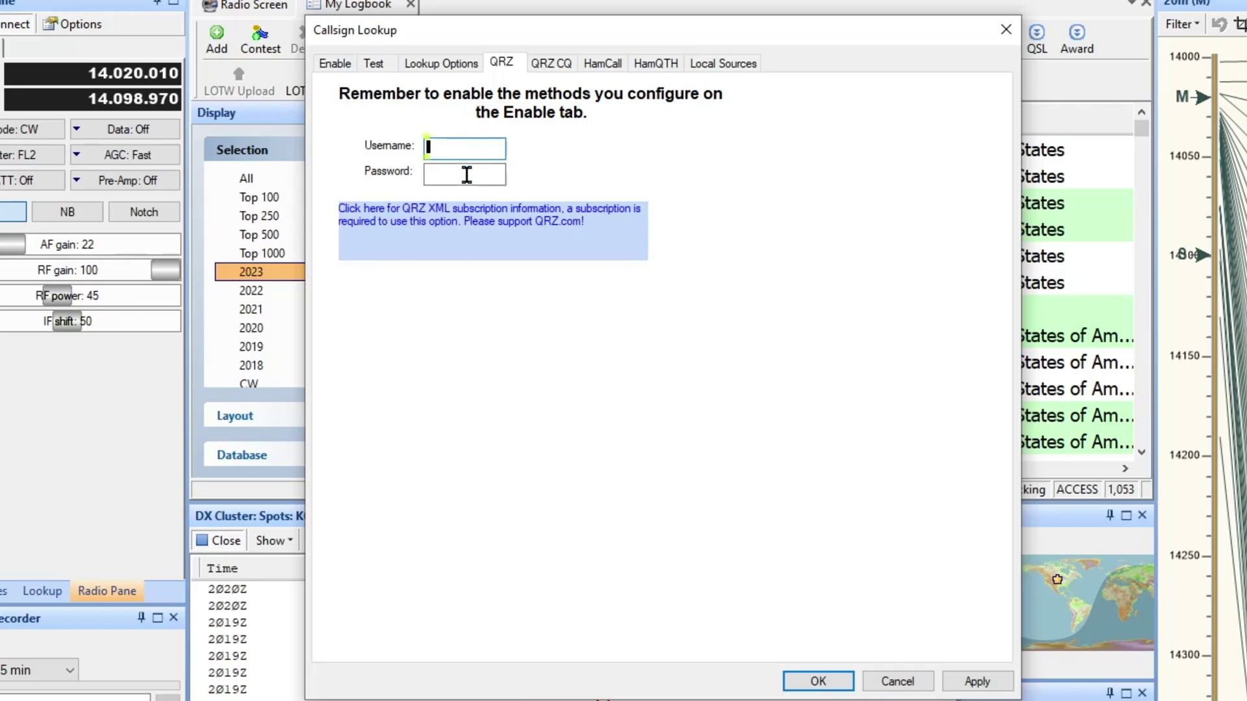
pyautogui.click(554, 67)
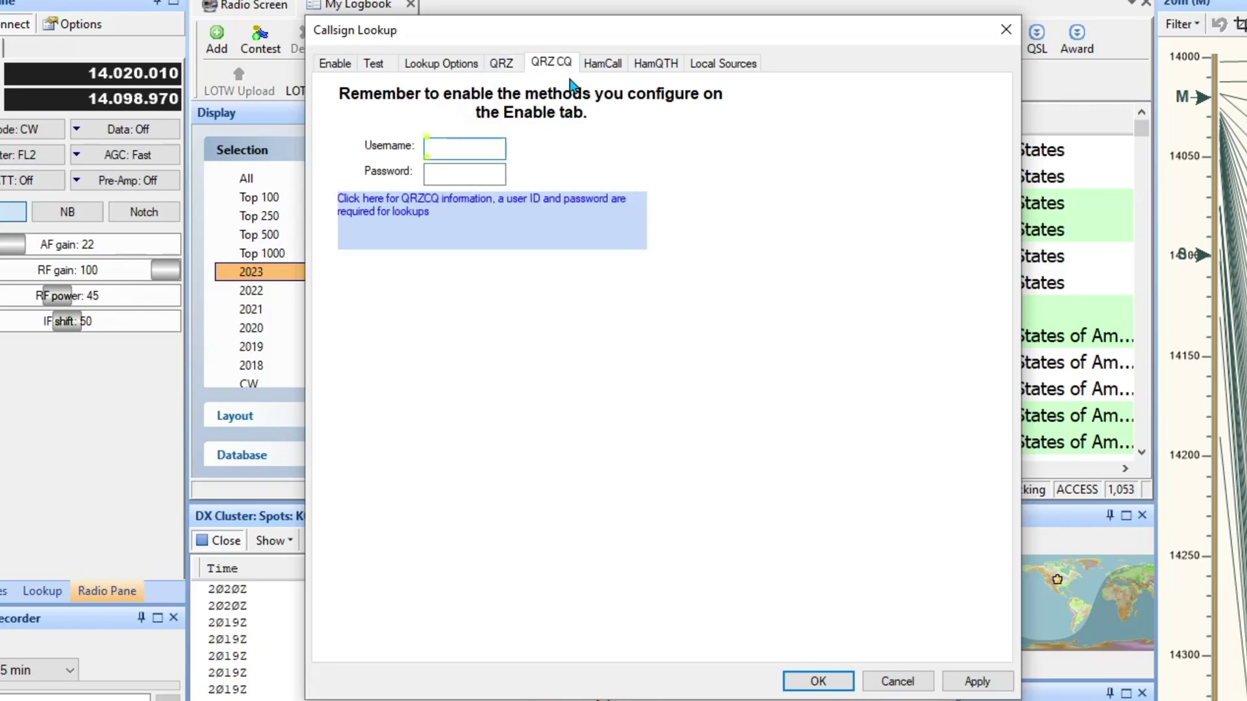
pyautogui.click(603, 65)
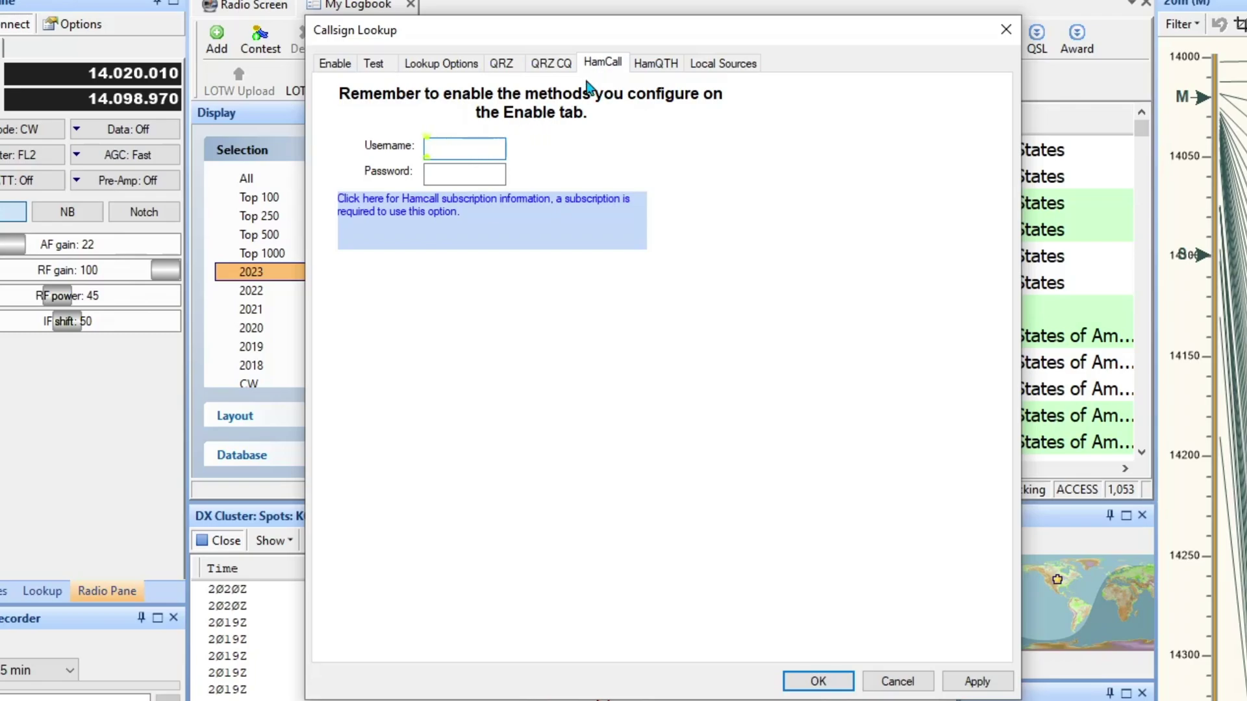
pyautogui.click(647, 64)
pyautogui.click(574, 65)
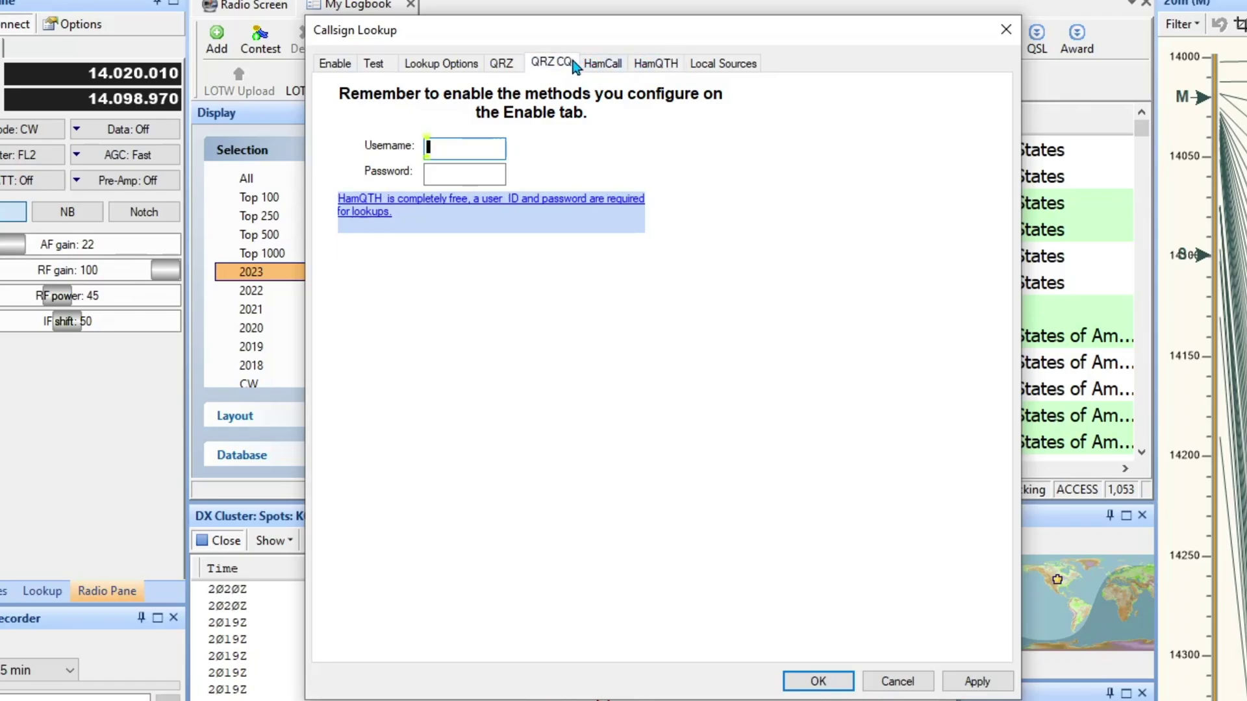
pyautogui.click(597, 65)
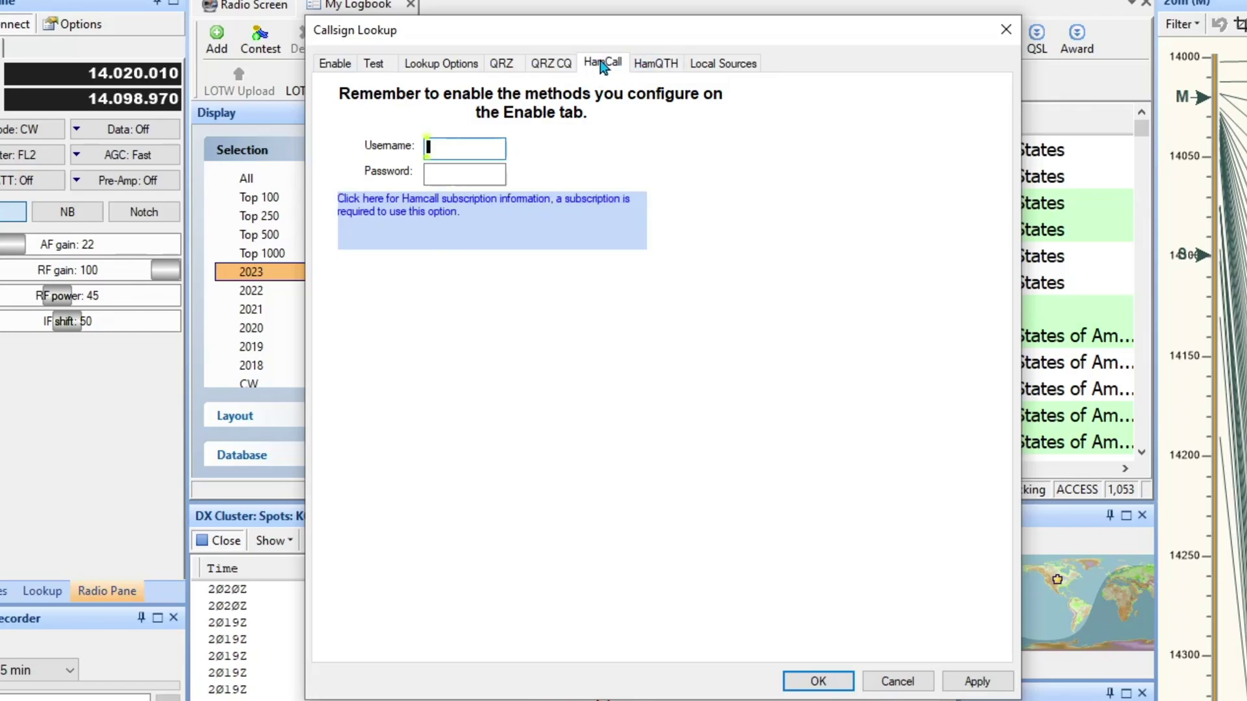
# Enter the HamCall username and password.
pyautogui.click(457, 146)
pyautogui.write('K0PIR')
pyautogui.click(463, 174)
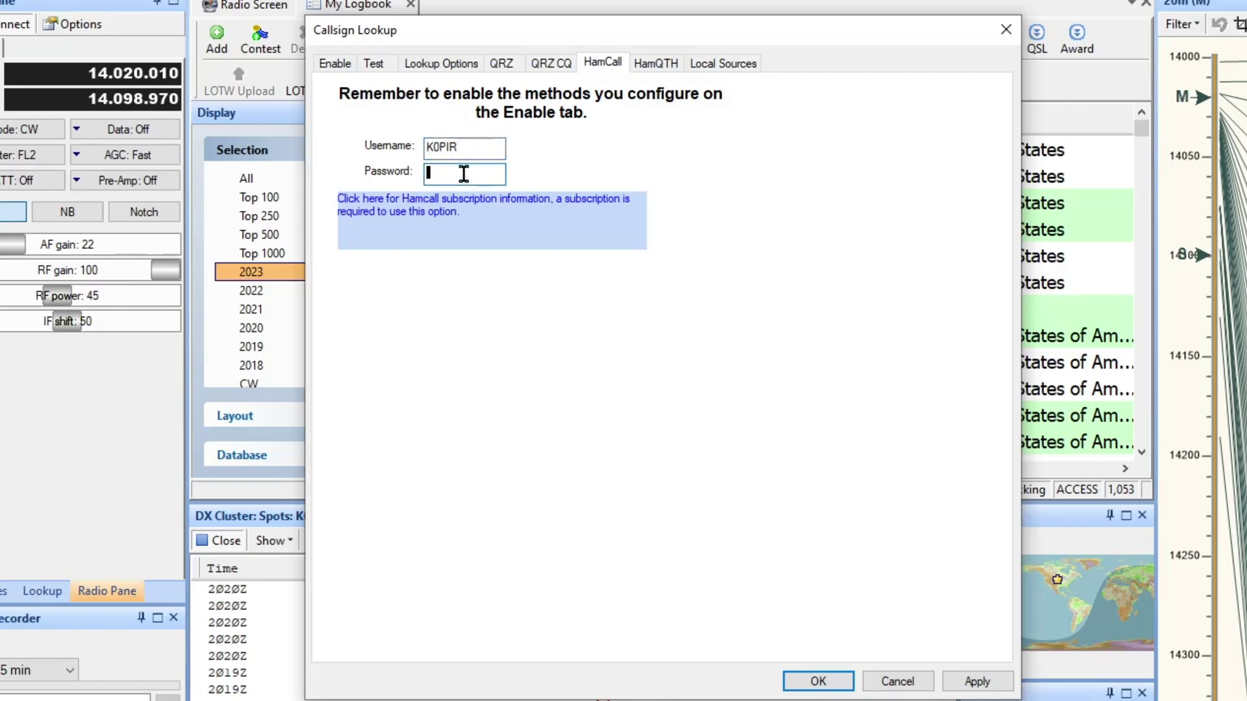
pyautogui.write('•')
pyautogui.write('•')
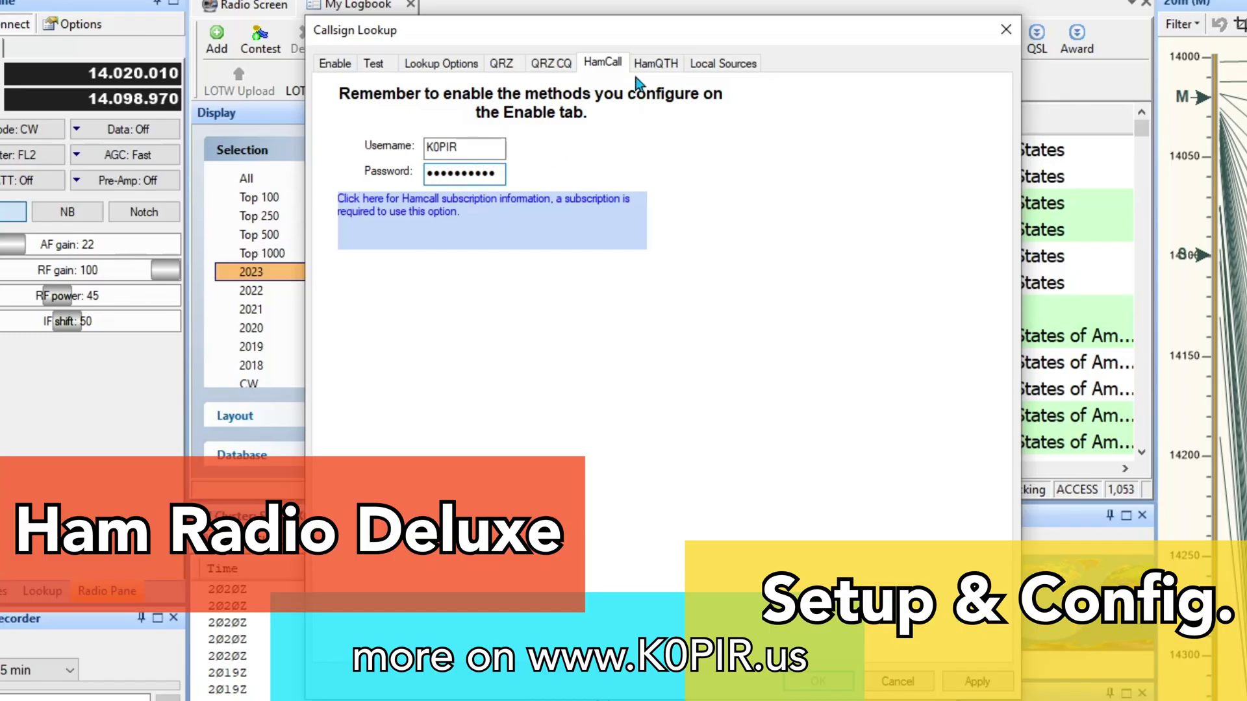
# Enter the HamQTH username, move to its password, then view the Local Sources settings.
pyautogui.click(653, 63)
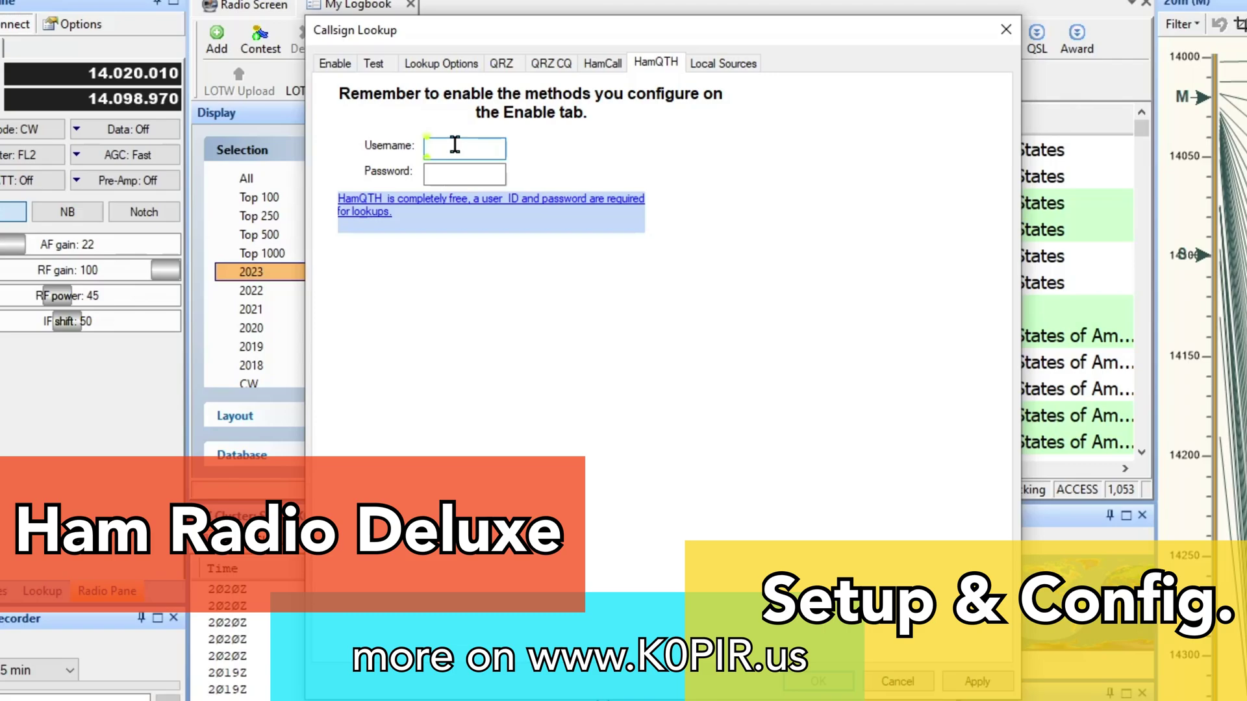
pyautogui.write('K0PIR')
pyautogui.press('Tab')
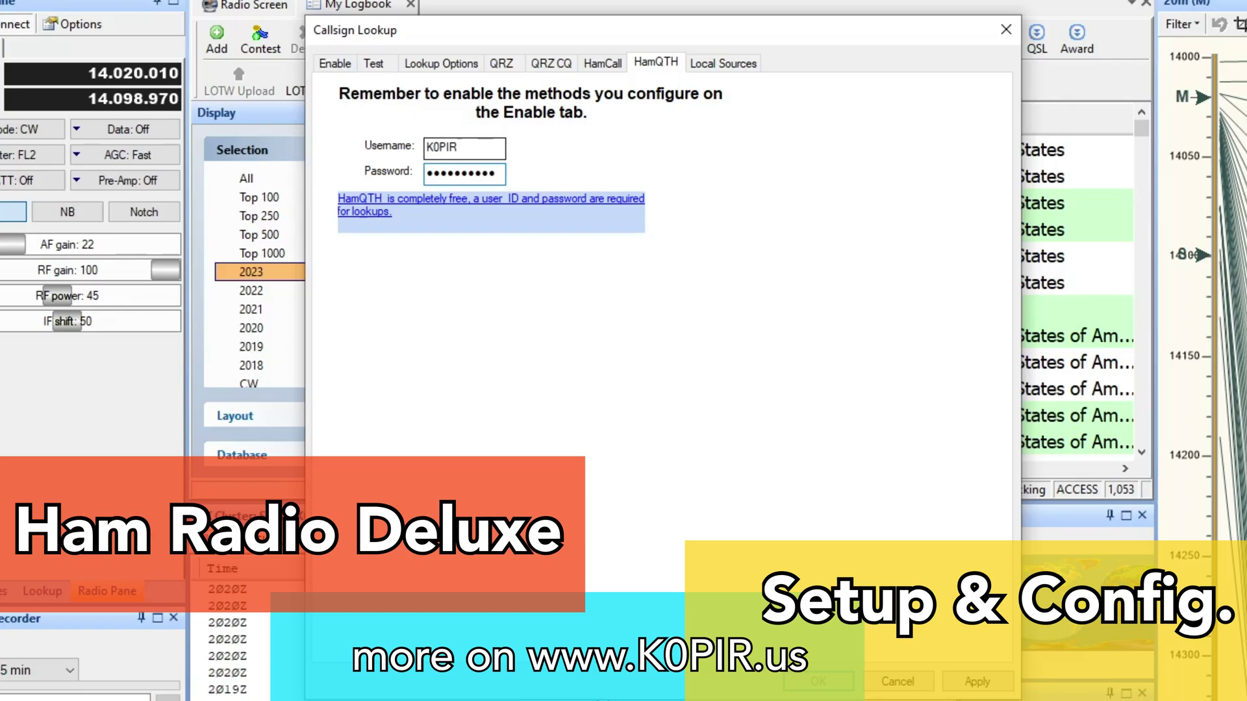
pyautogui.click(721, 65)
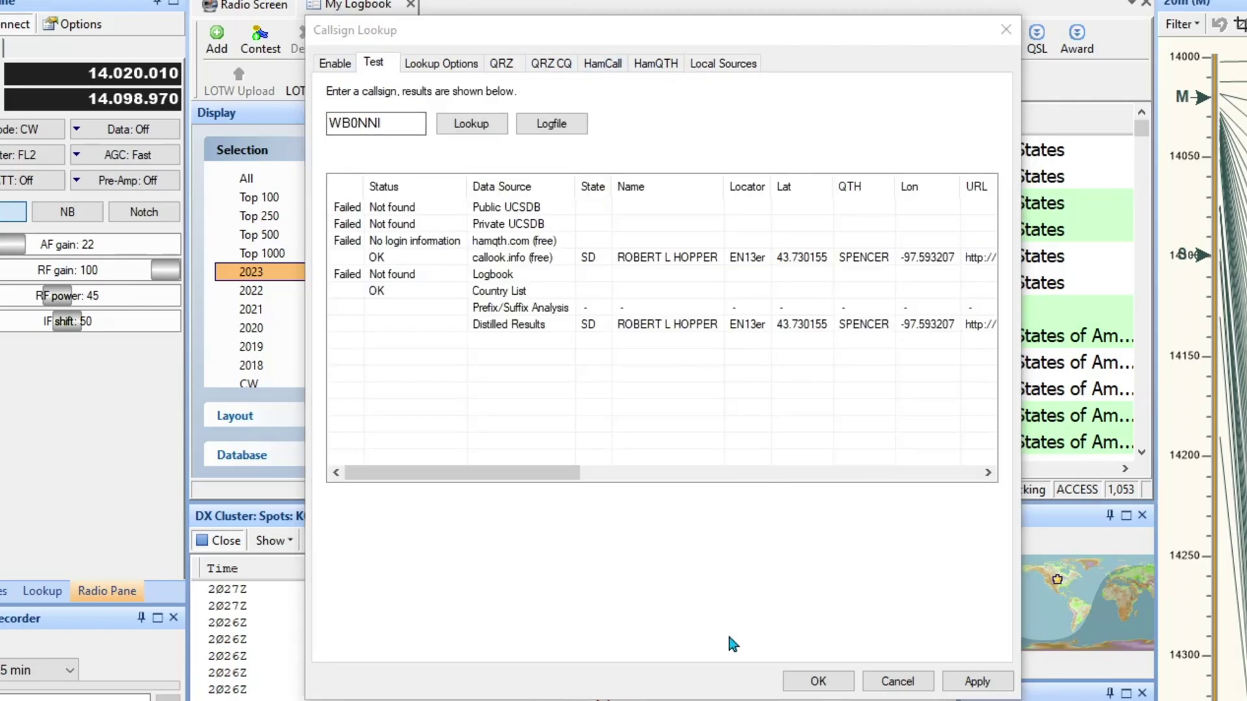
# Apply the lookup settings, review the Enable tab, and close the dialog with OK.
pyautogui.click(976, 682)
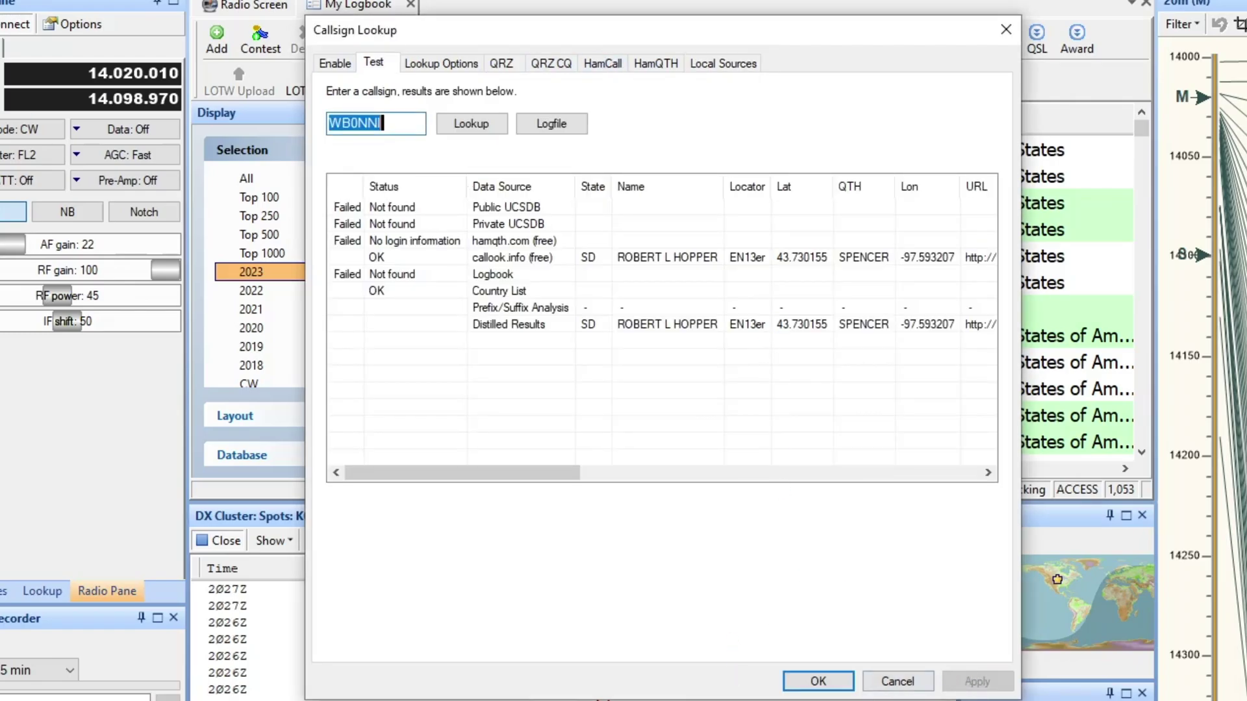
pyautogui.click(330, 63)
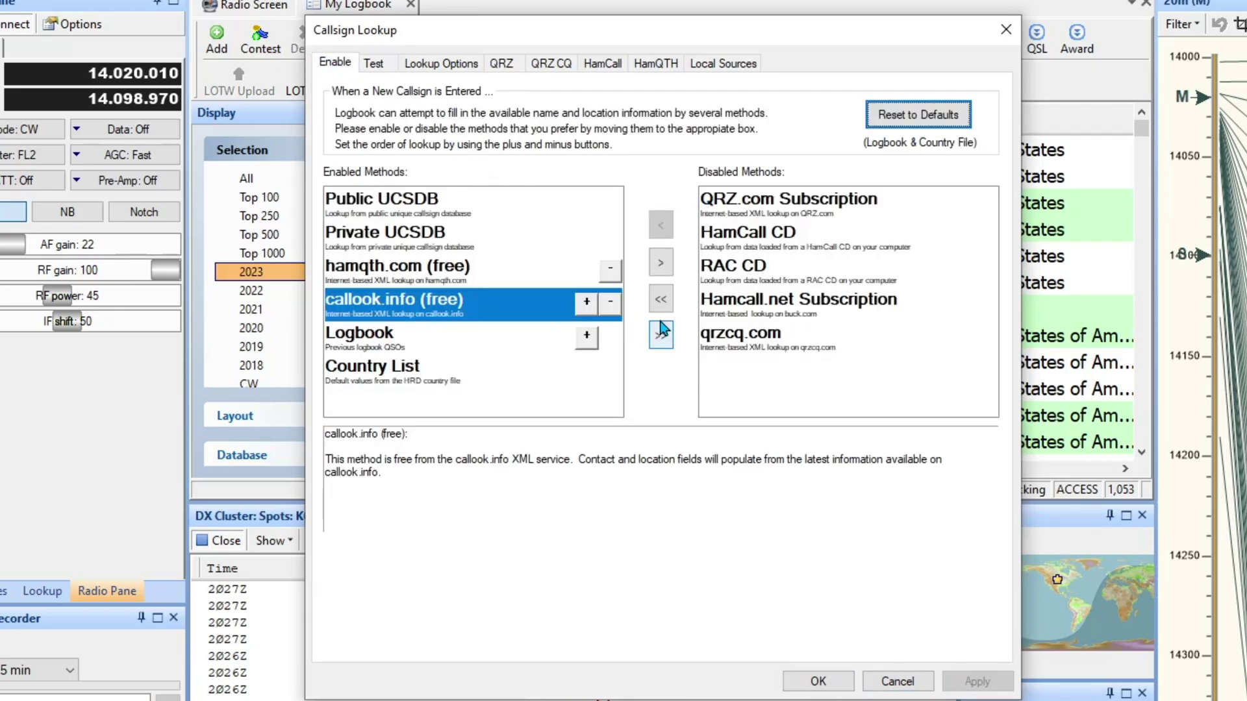
pyautogui.click(817, 684)
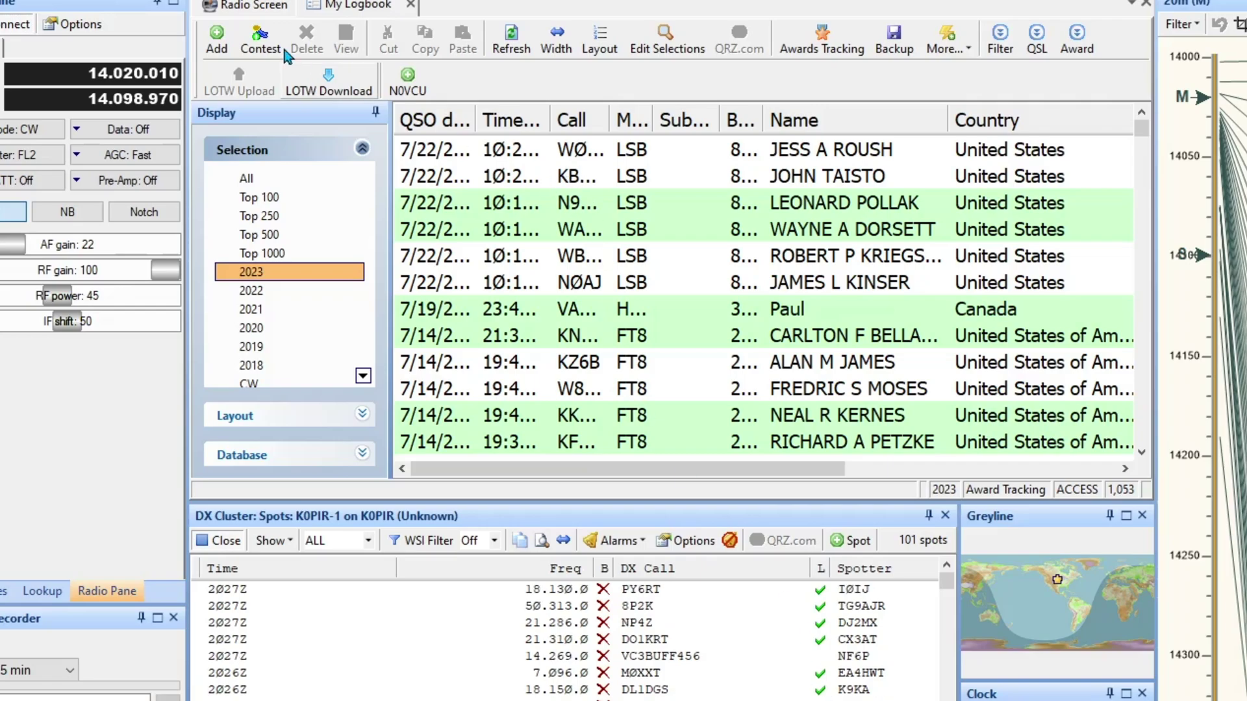
pyautogui.click(217, 42)
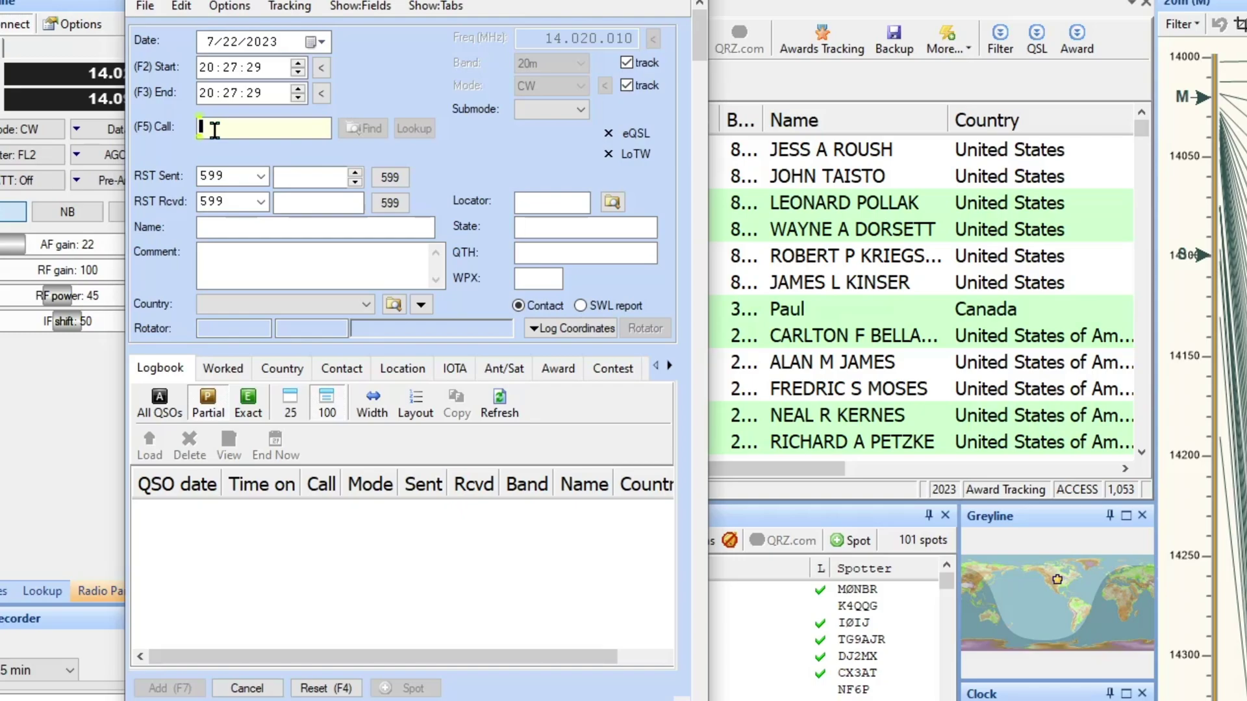
pyautogui.write('KD0S')
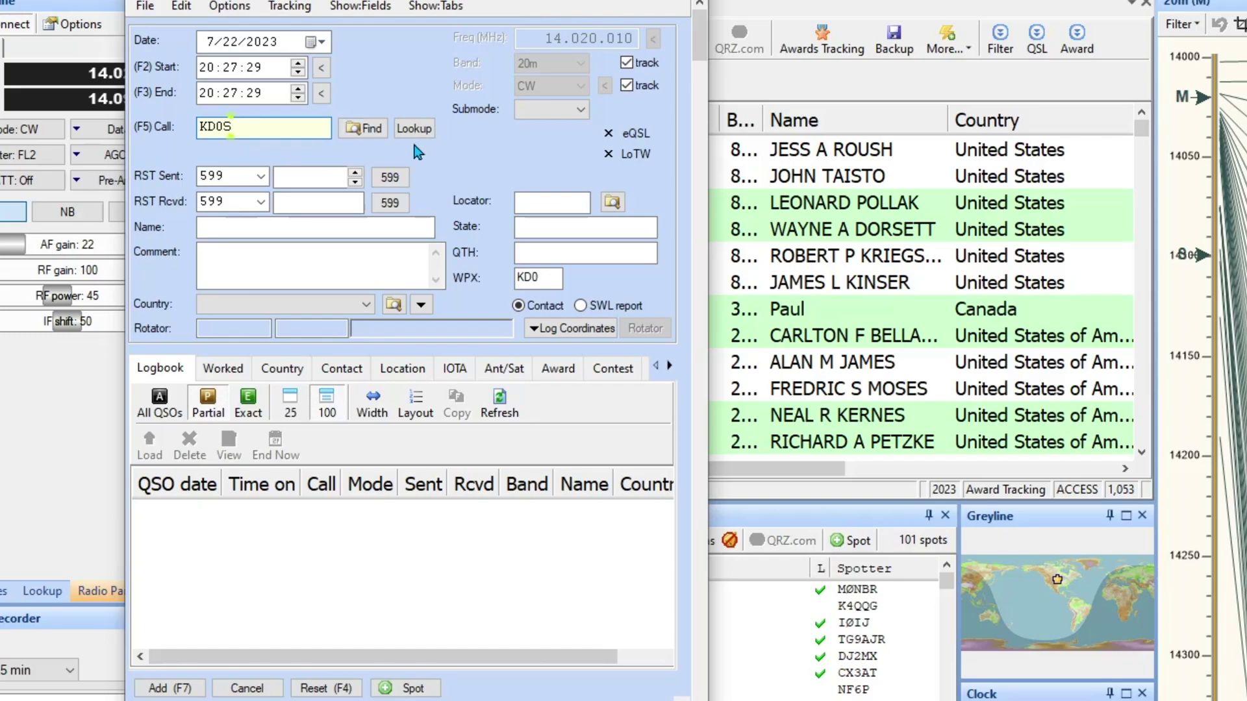
pyautogui.press('Tab')
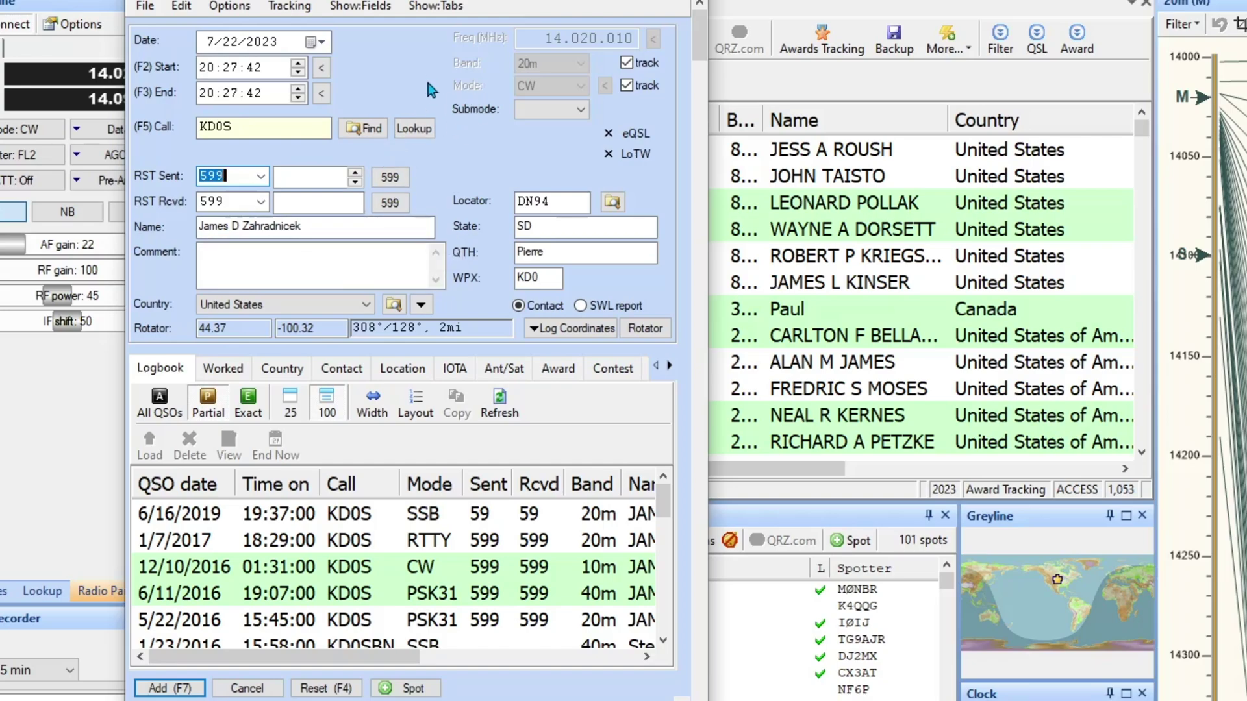
pyautogui.click(686, 2)
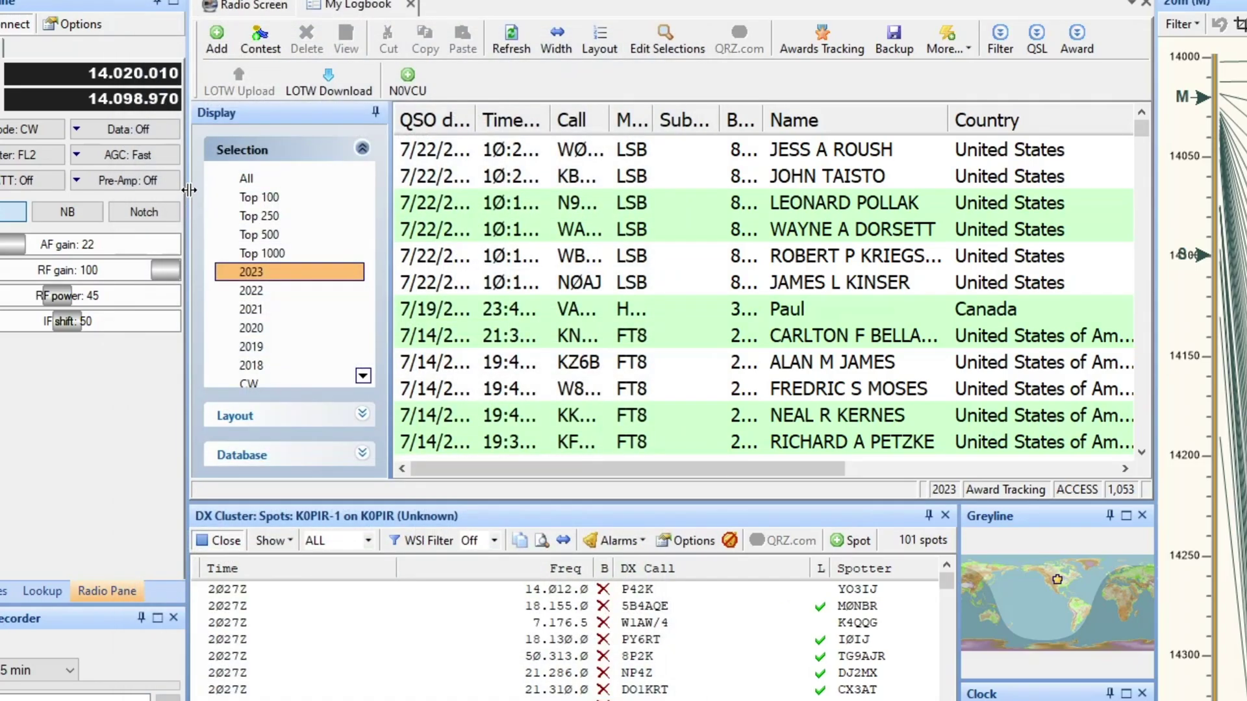
# Open and dismiss the prefilled and blank new-entry forms several times.
pyautogui.click(410, 83)
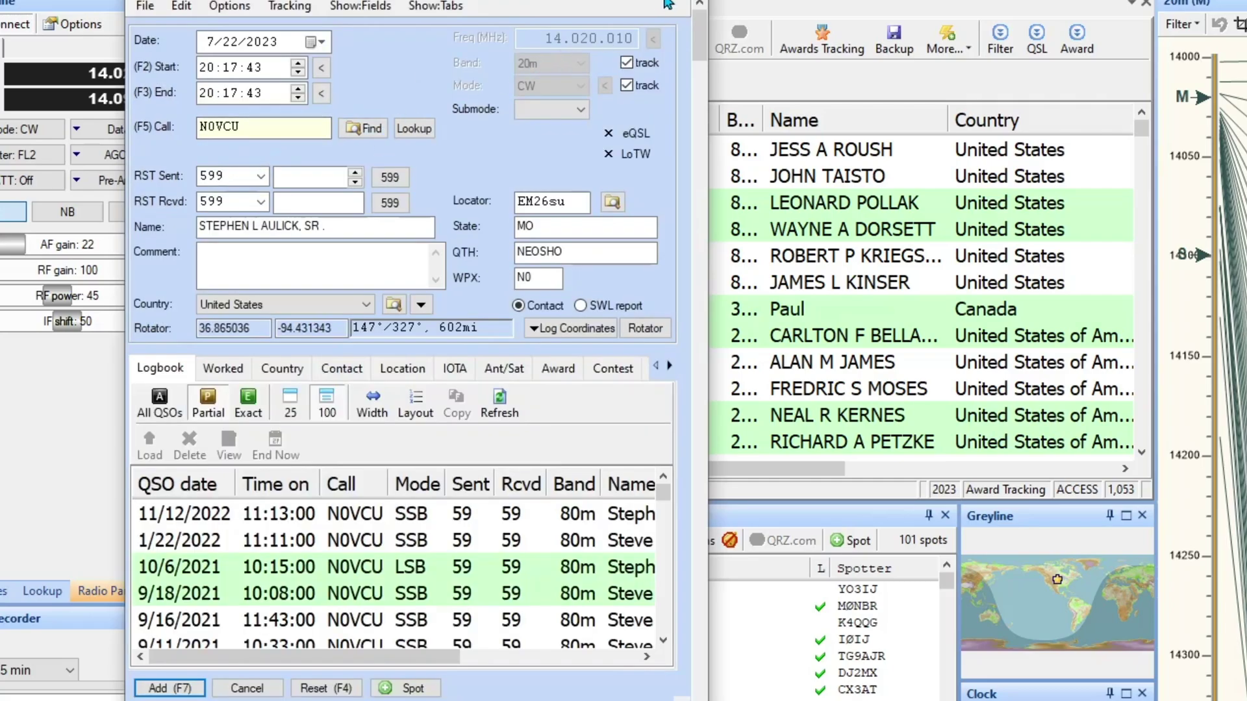
pyautogui.press('Escape')
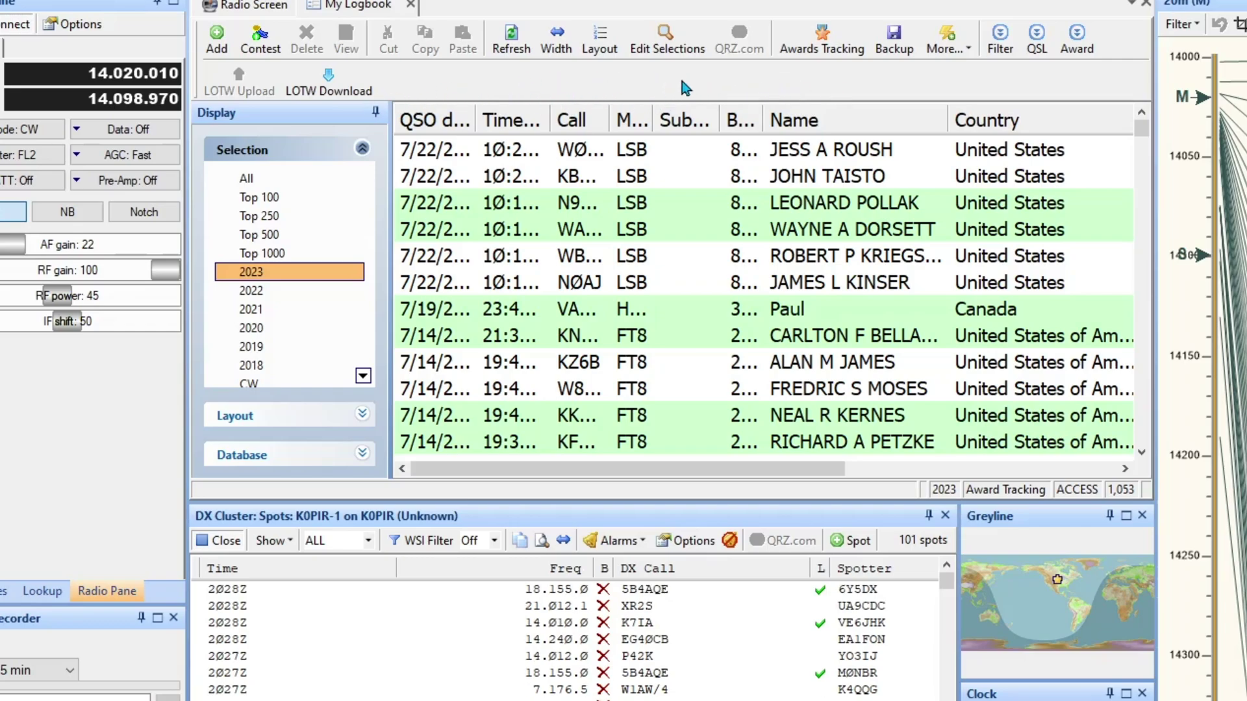
pyautogui.click(219, 43)
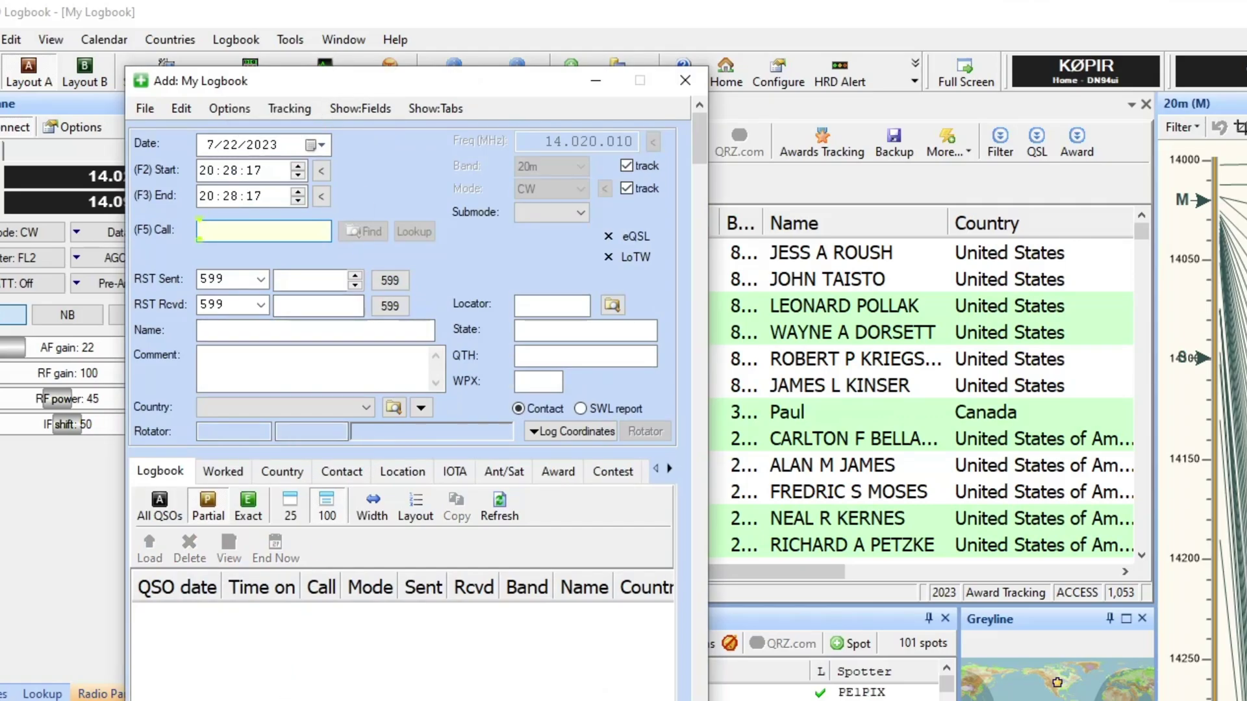
pyautogui.press('Escape')
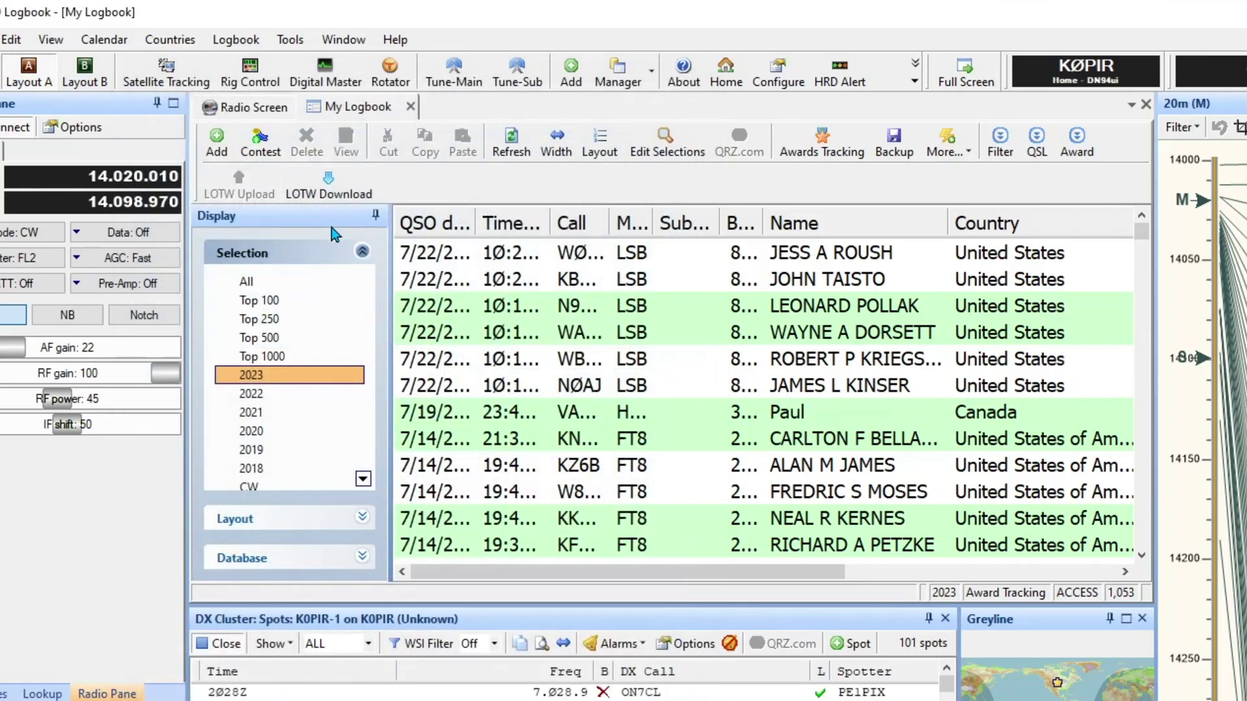
pyautogui.click(217, 141)
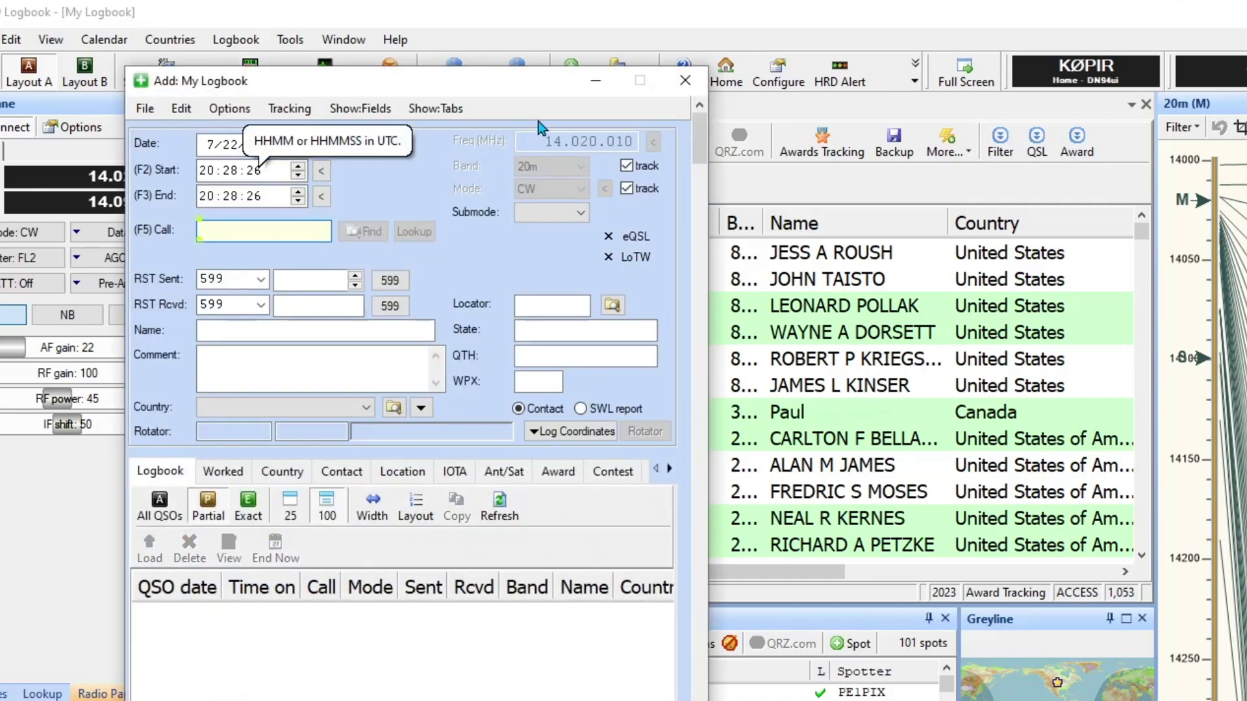
pyautogui.press('Escape')
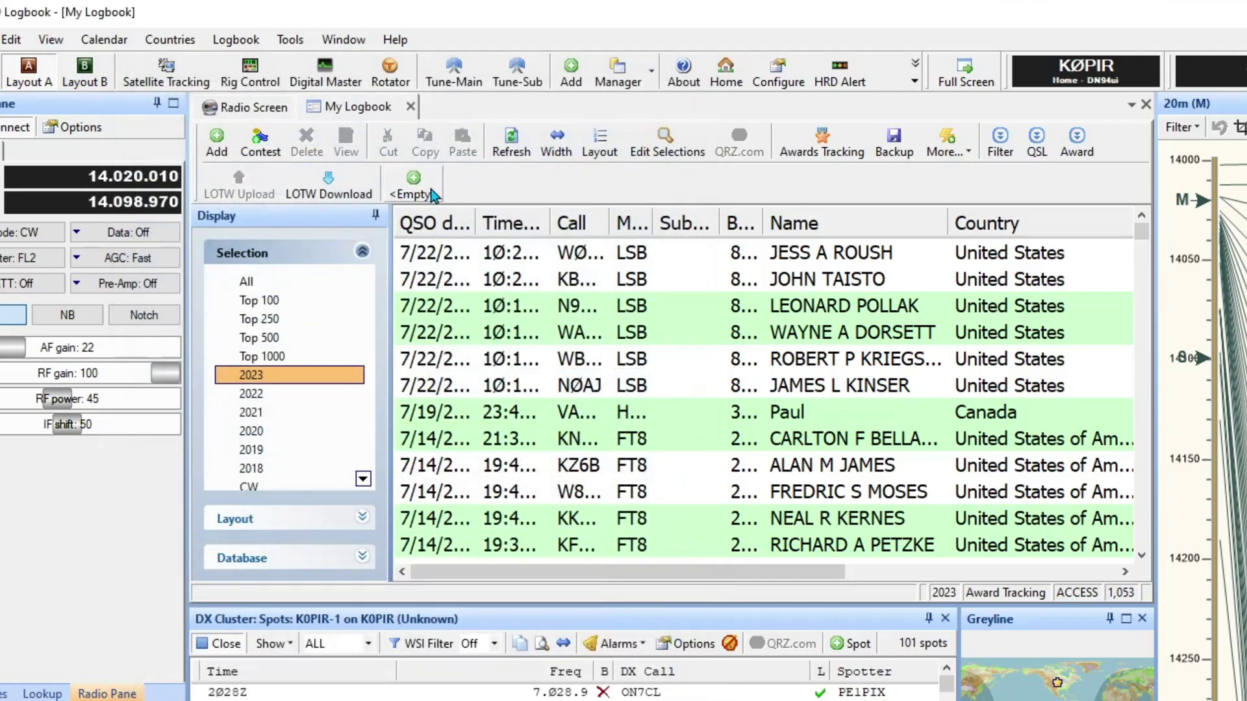
pyautogui.click(217, 141)
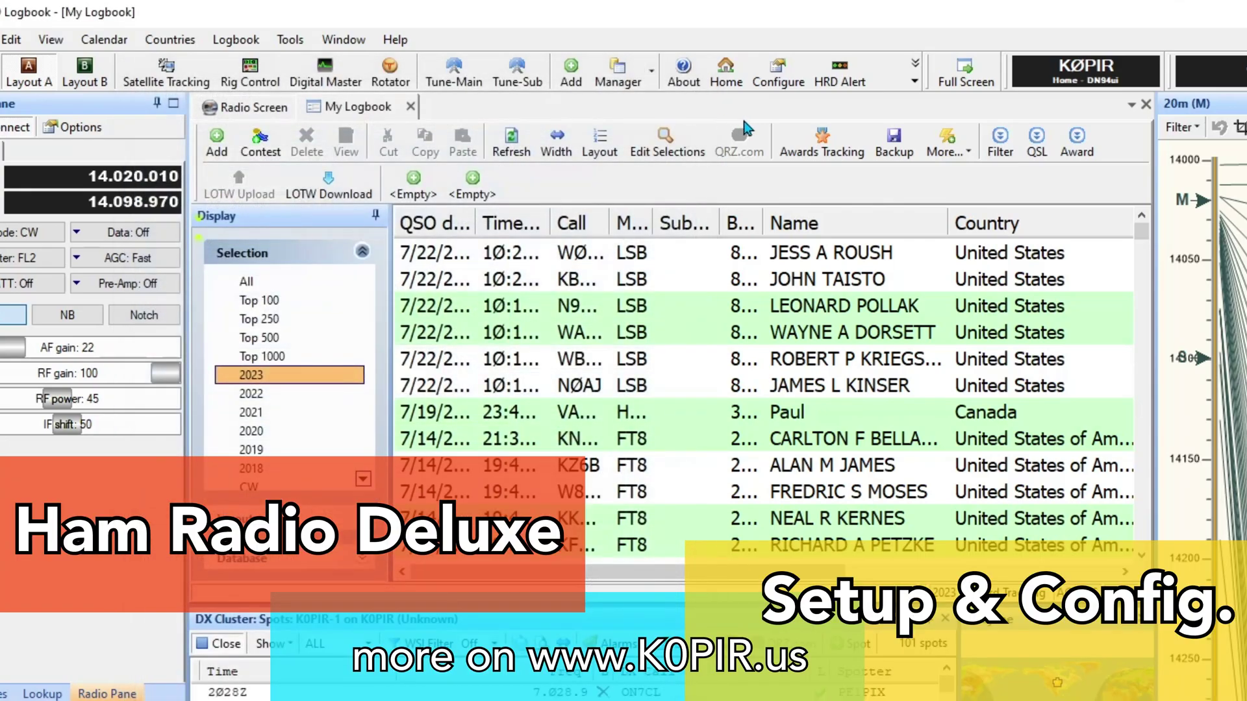
# Store W0TRD as a quick-add callsign button and test it once.
pyautogui.click(216, 139)
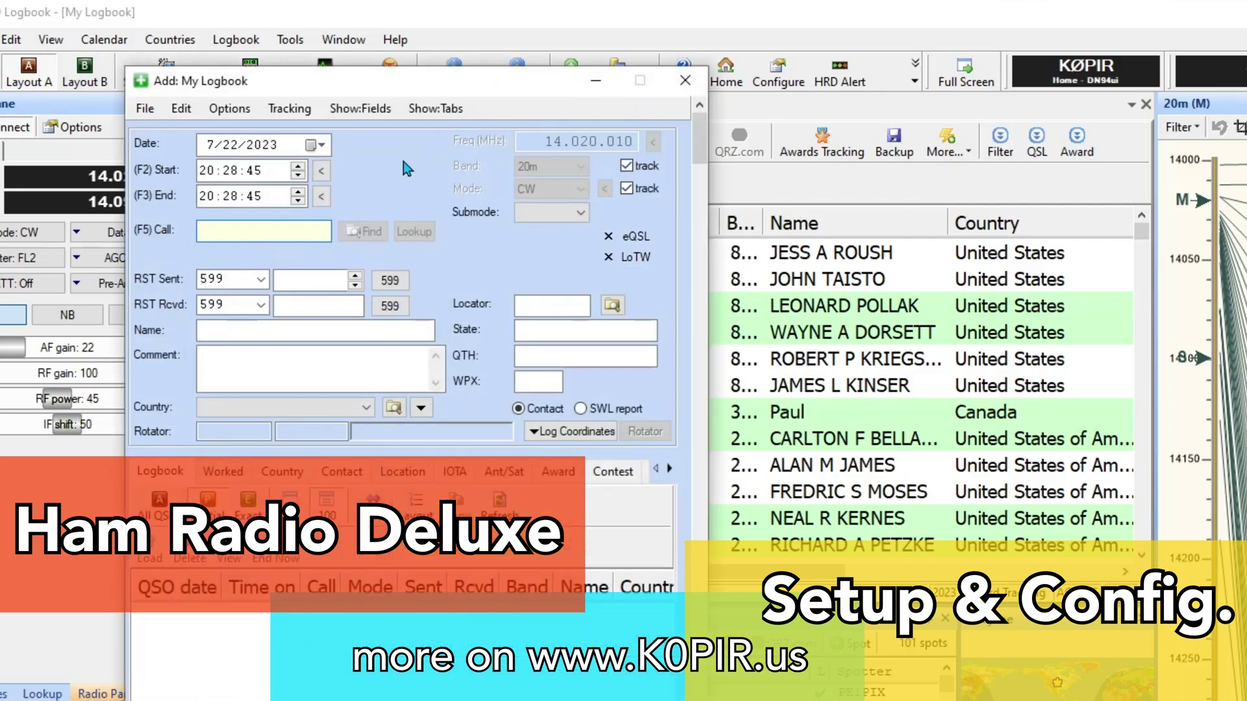
pyautogui.write('W0TRD')
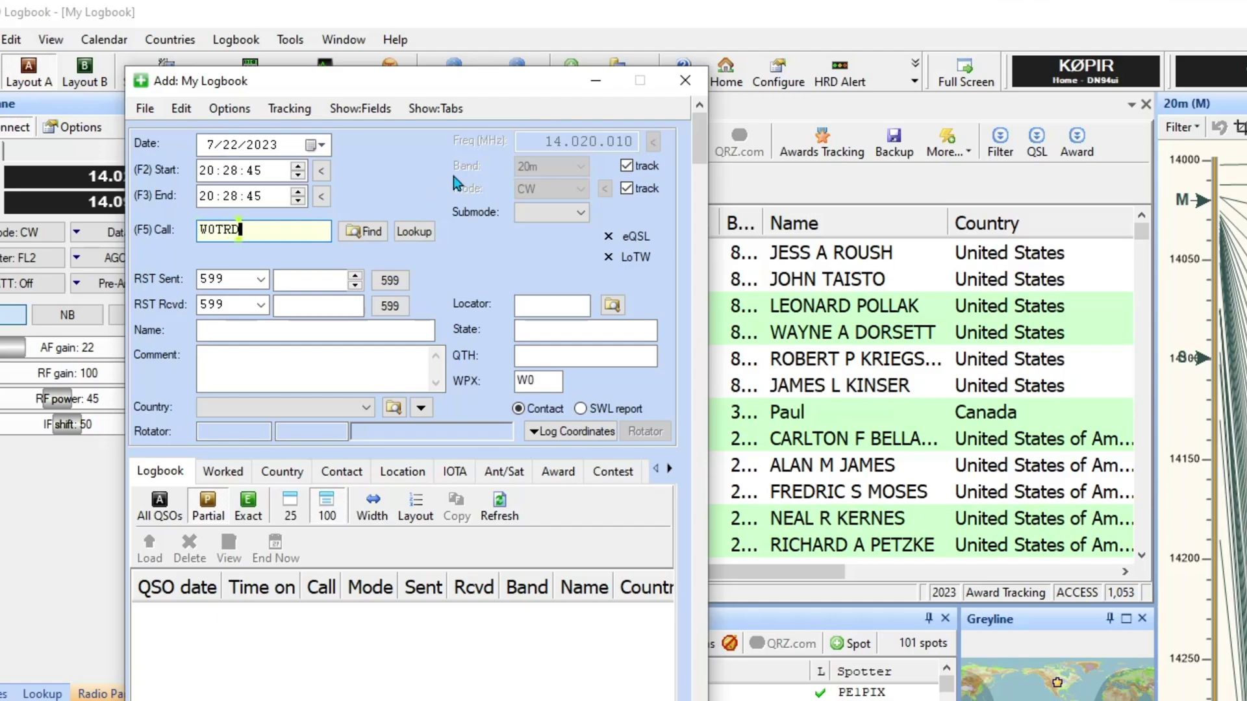
pyautogui.press('Return')
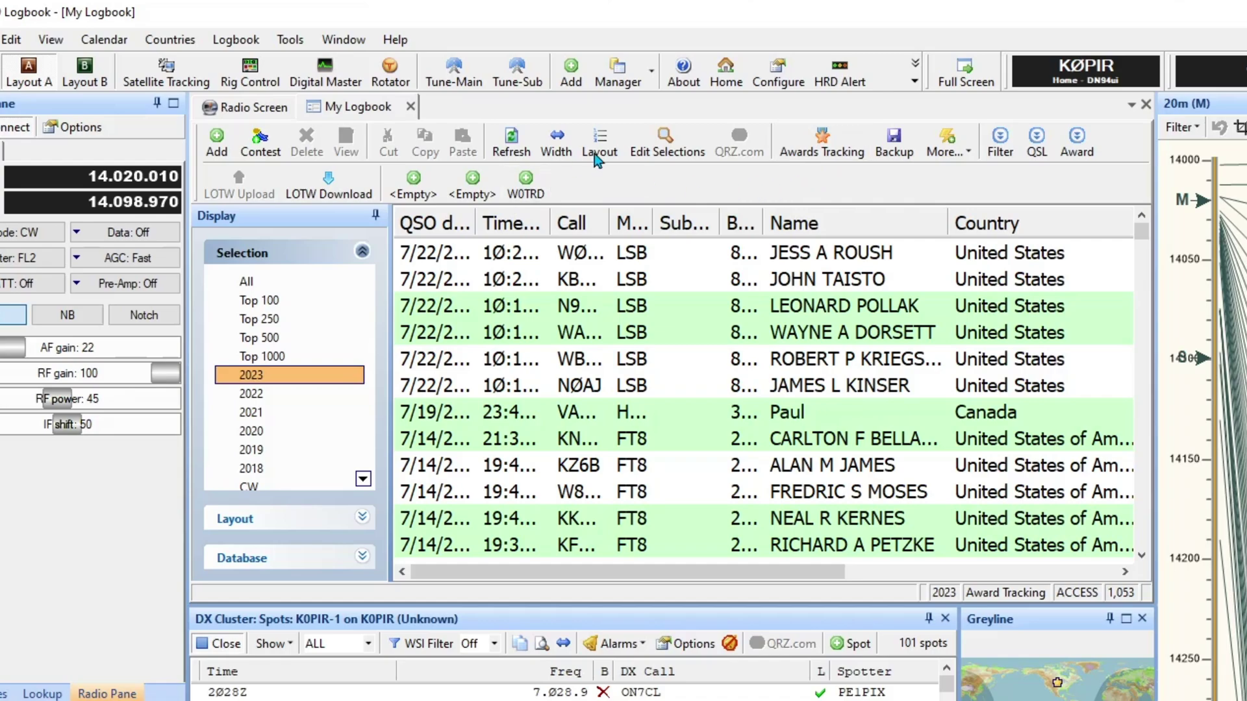
pyautogui.click(527, 184)
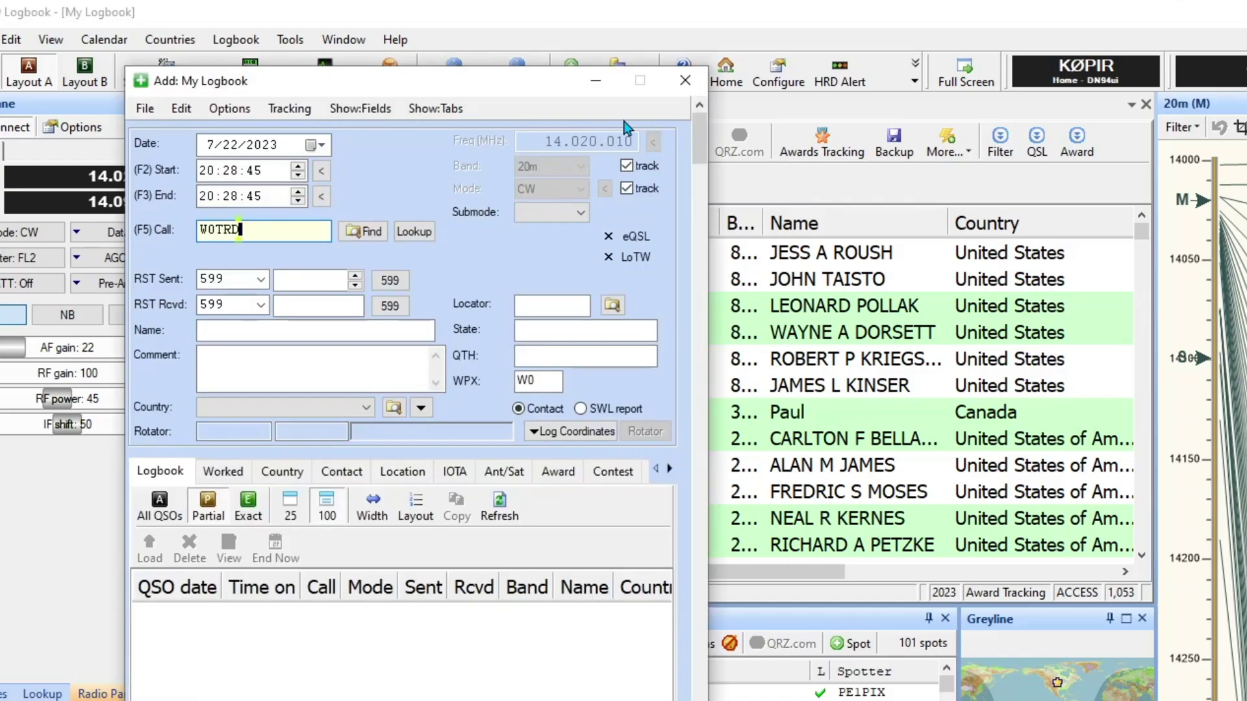
pyautogui.click(685, 80)
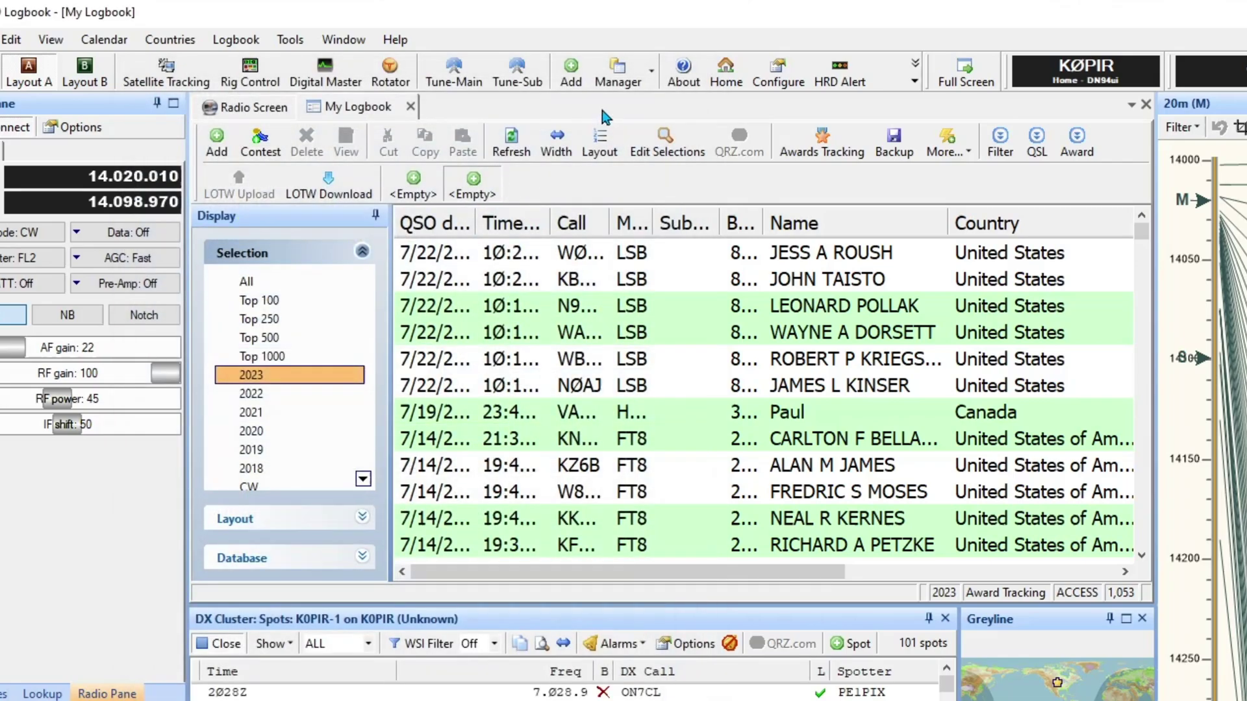
# Remove the W0TRD and empty quick-add callsign slots.
pyautogui.click(491, 182)
pyautogui.click(680, 78)
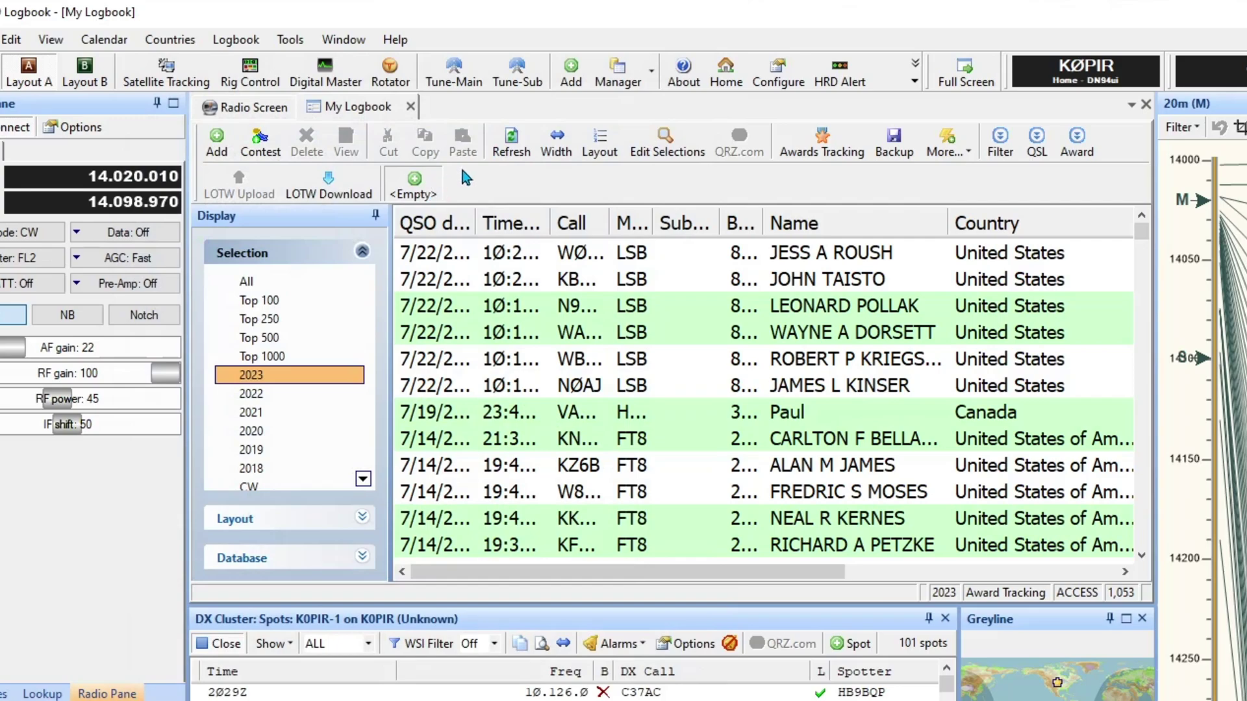
pyautogui.click(415, 185)
pyautogui.click(677, 80)
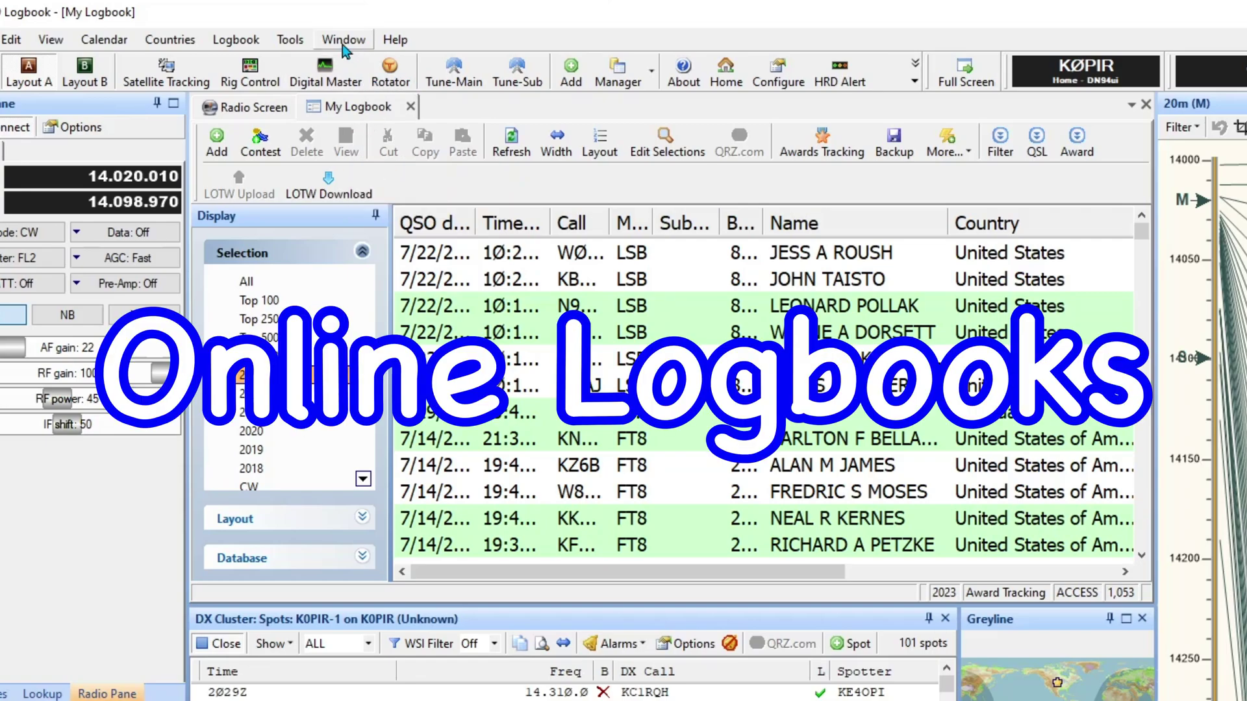
# Open the ClubLog settings, check the e-mail and password fields, and confirm with OK.
pyautogui.click(291, 41)
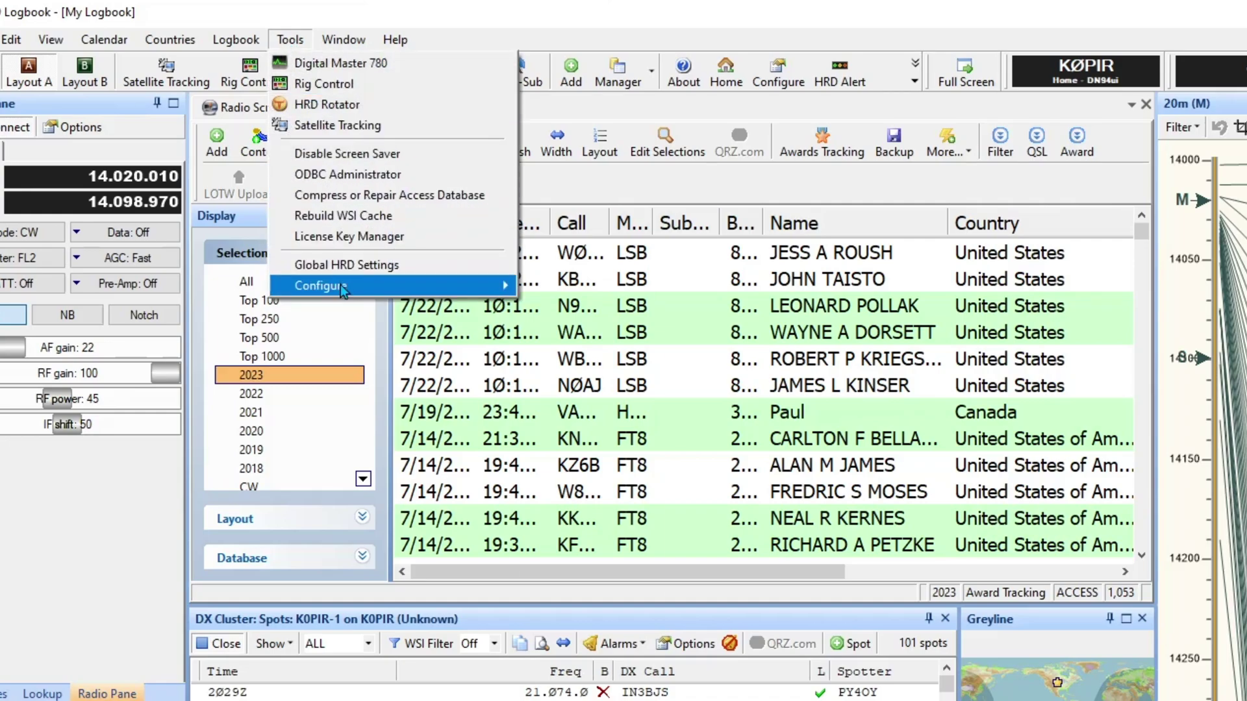
pyautogui.moveTo(340, 283)
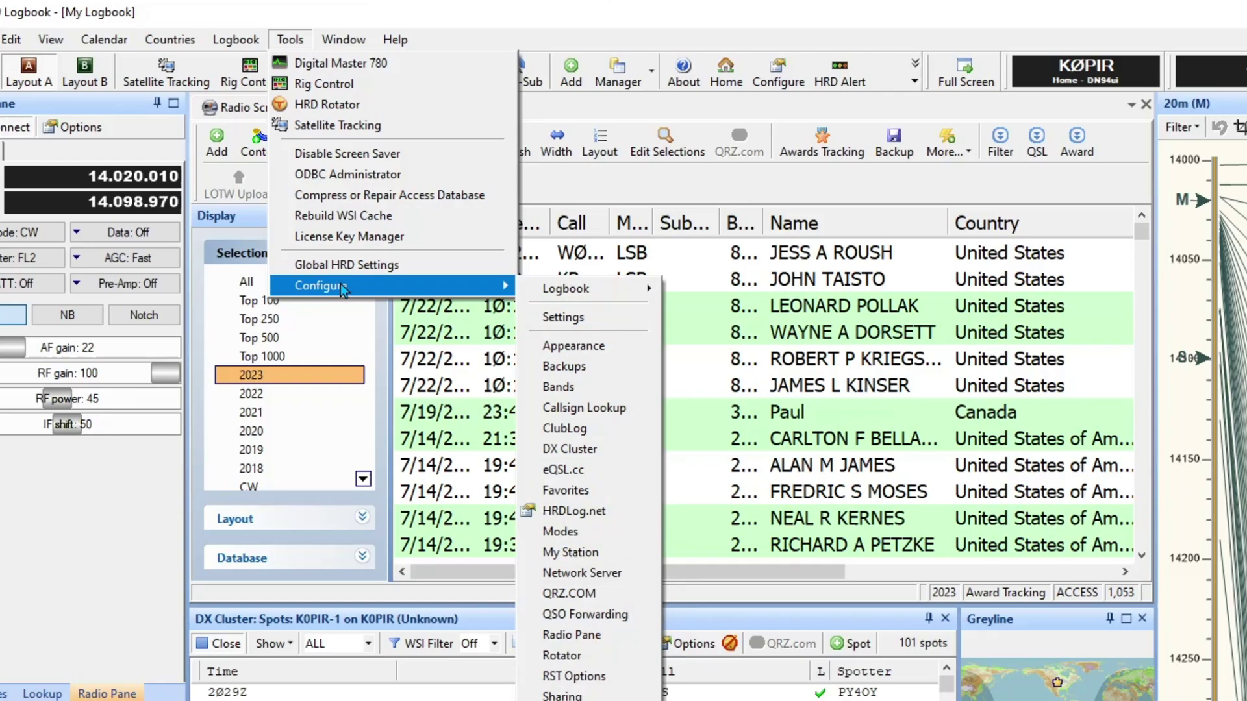
pyautogui.click(568, 429)
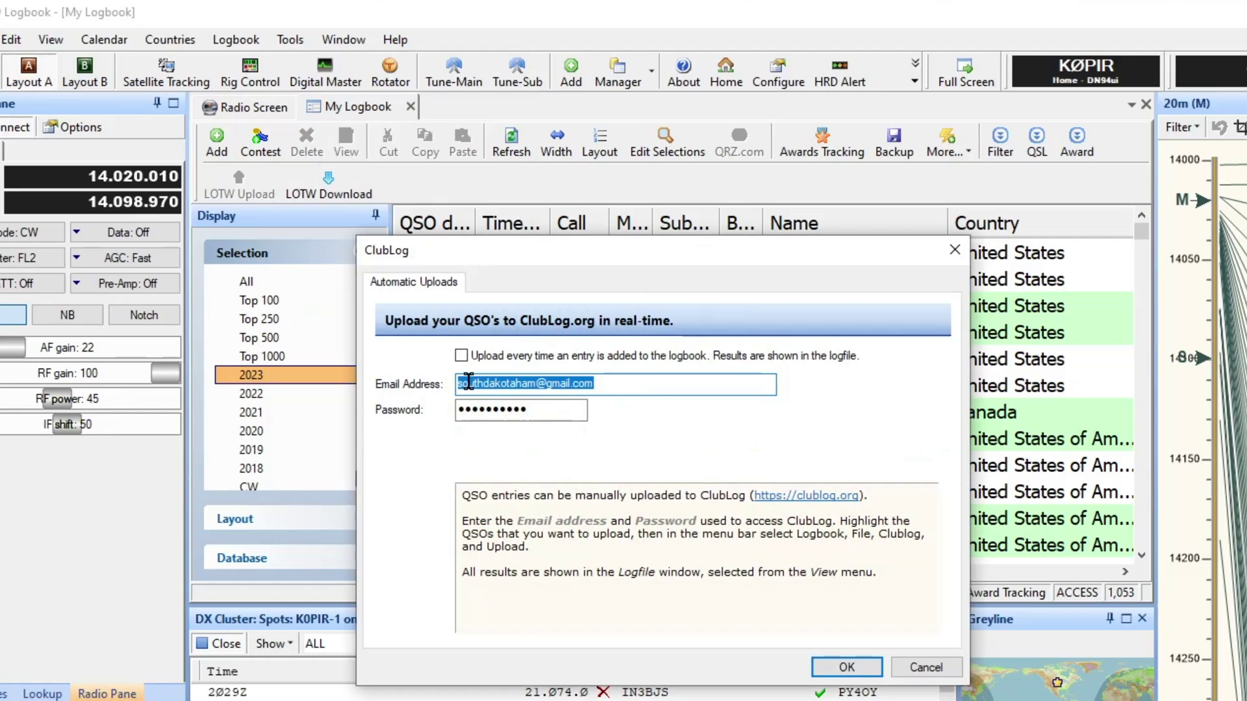
pyautogui.press('Tab')
pyautogui.hotkey('shift', 'Tab')
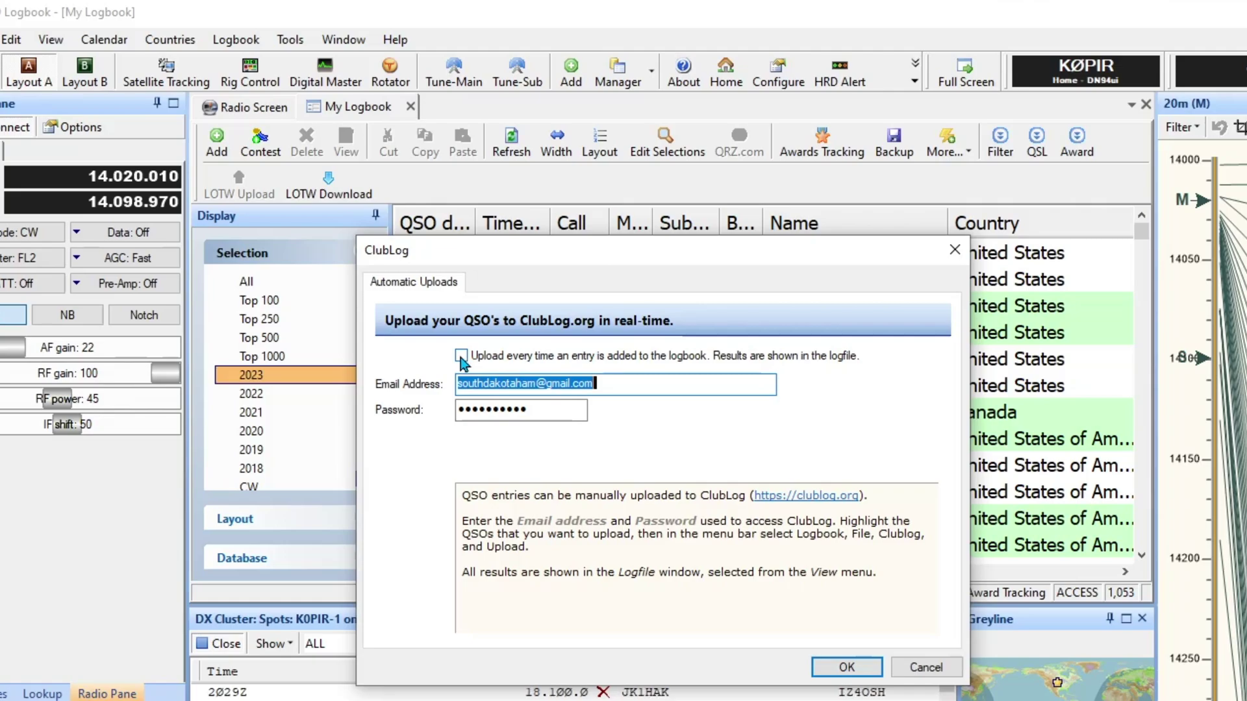
pyautogui.click(847, 667)
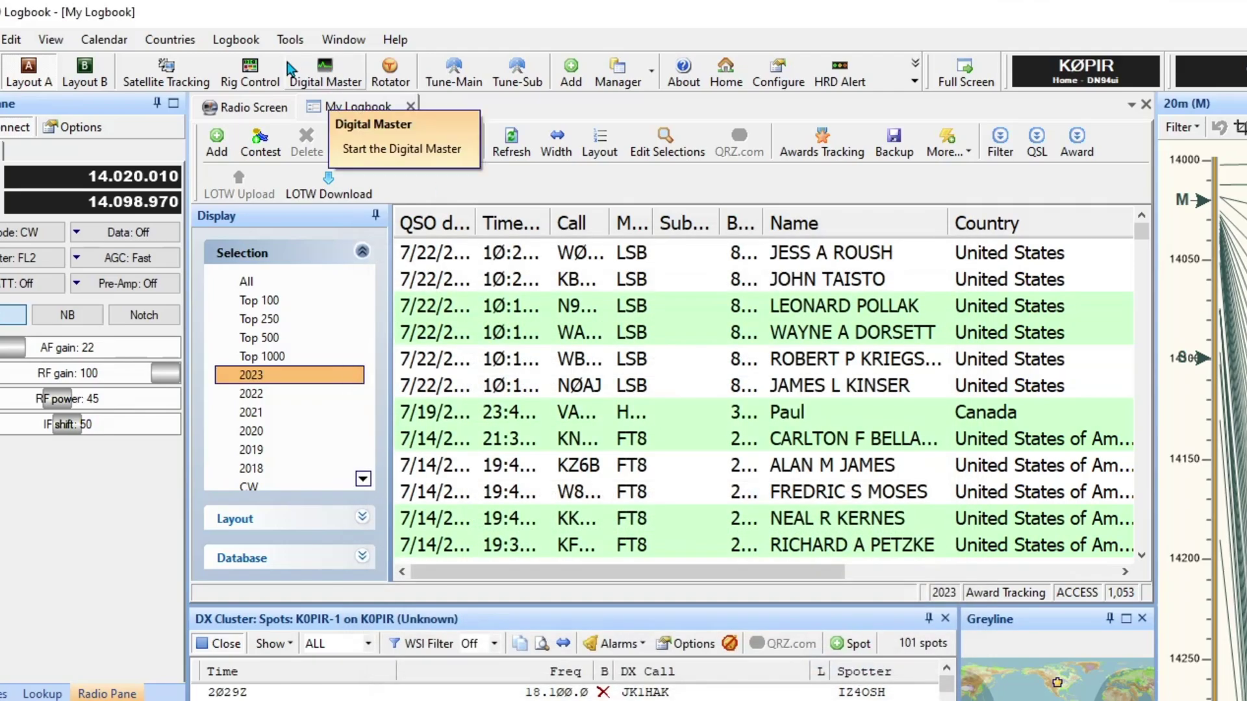
# Open the eQSL.cc upload settings and move from Nickname to the Password field.
pyautogui.click(290, 40)
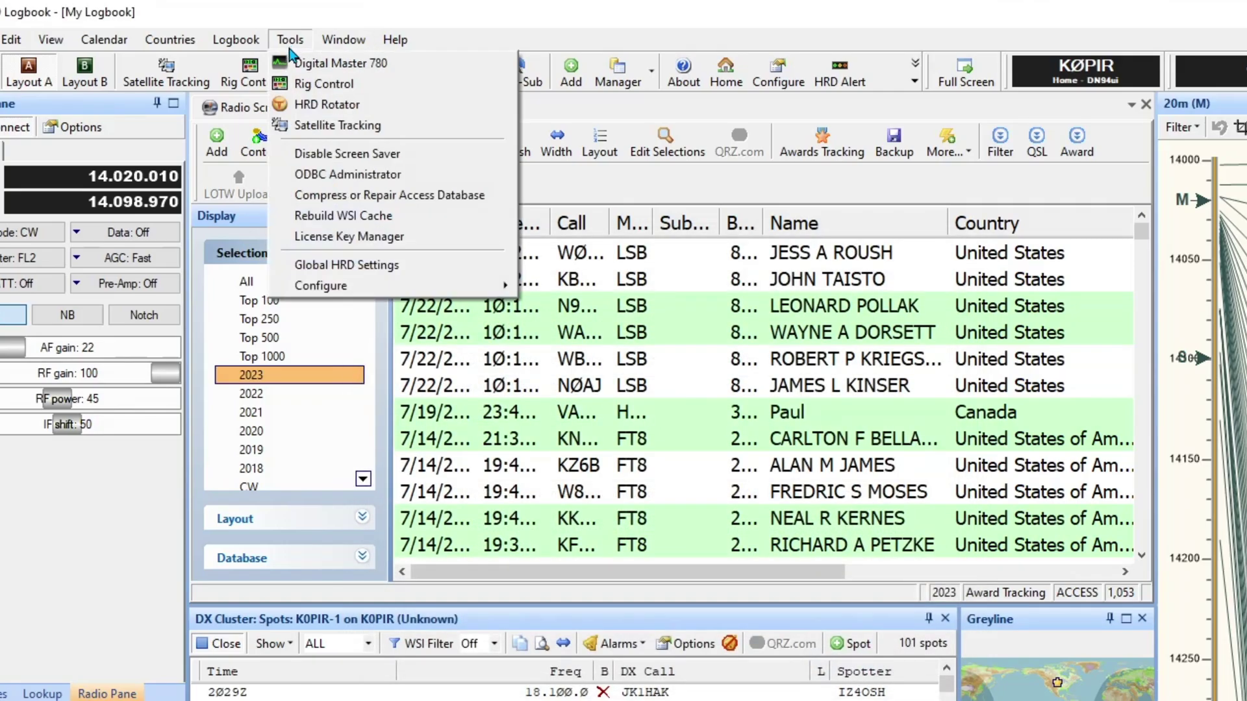
pyautogui.moveTo(365, 288)
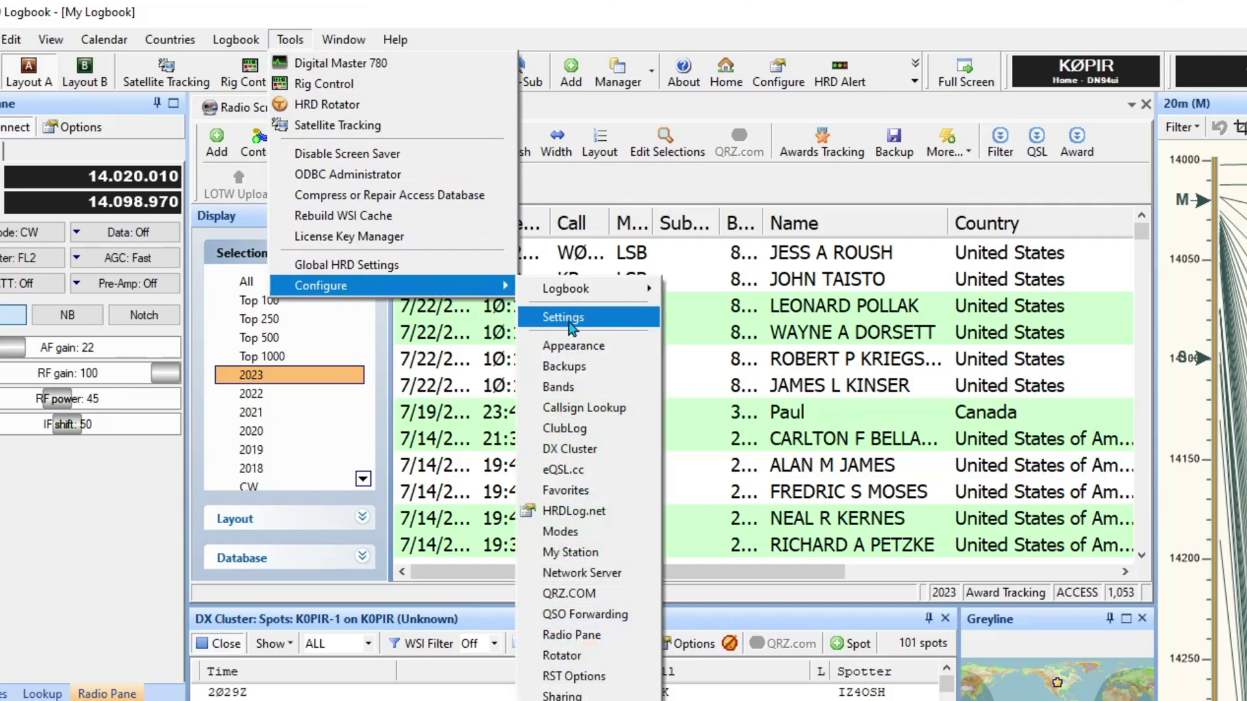
pyautogui.click(596, 470)
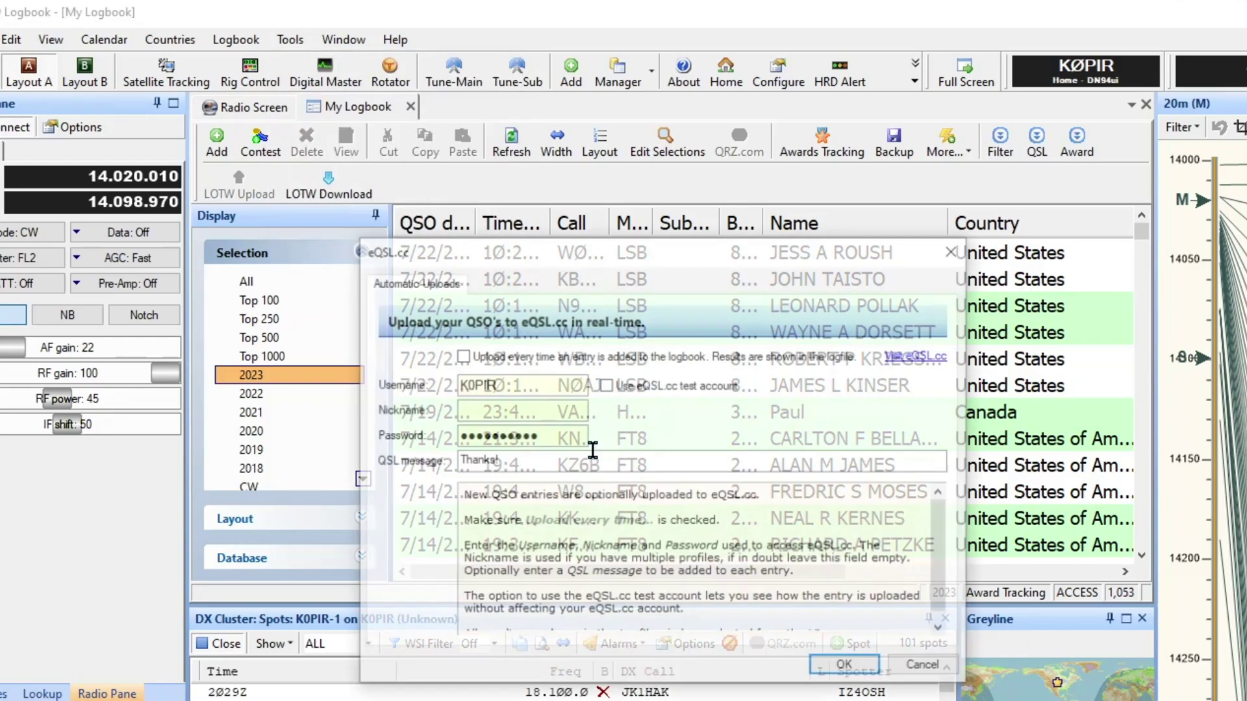
pyautogui.click(472, 407)
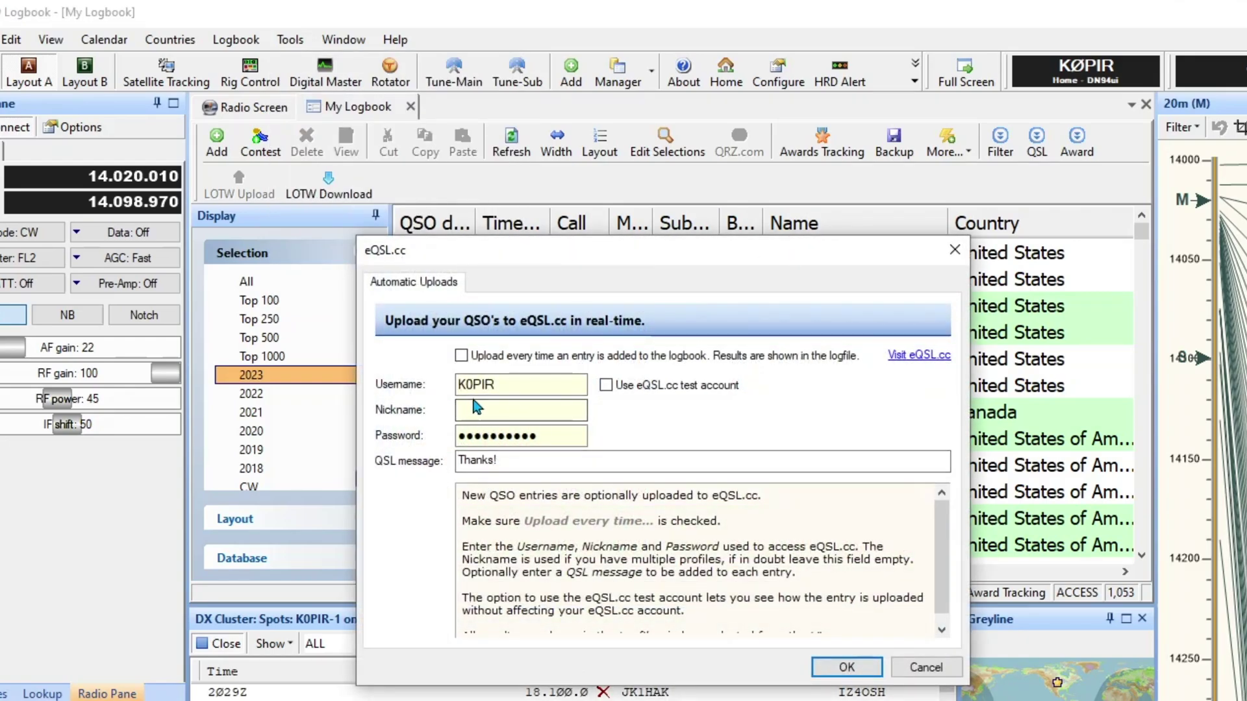
pyautogui.press('Tab')
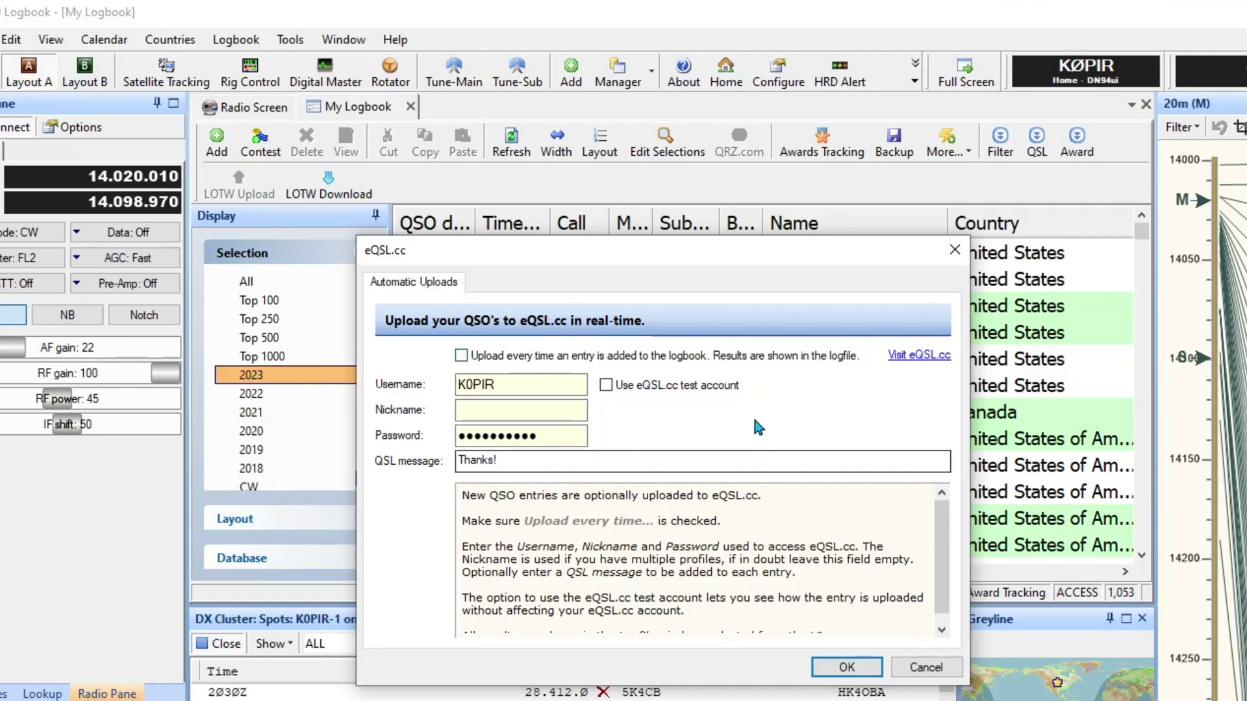
# Save the eQSL.cc settings, then save HRDLog.net uploads with its username and On Air reporting enabled.
pyautogui.click(847, 669)
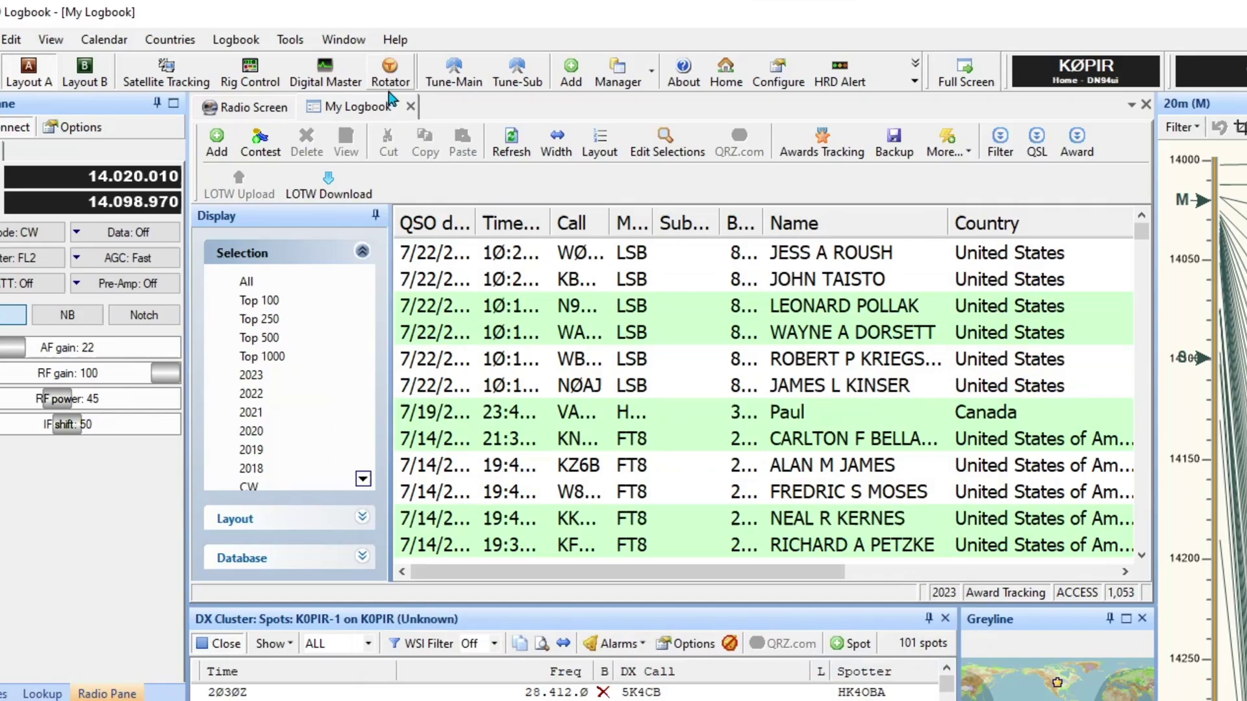
pyautogui.click(298, 43)
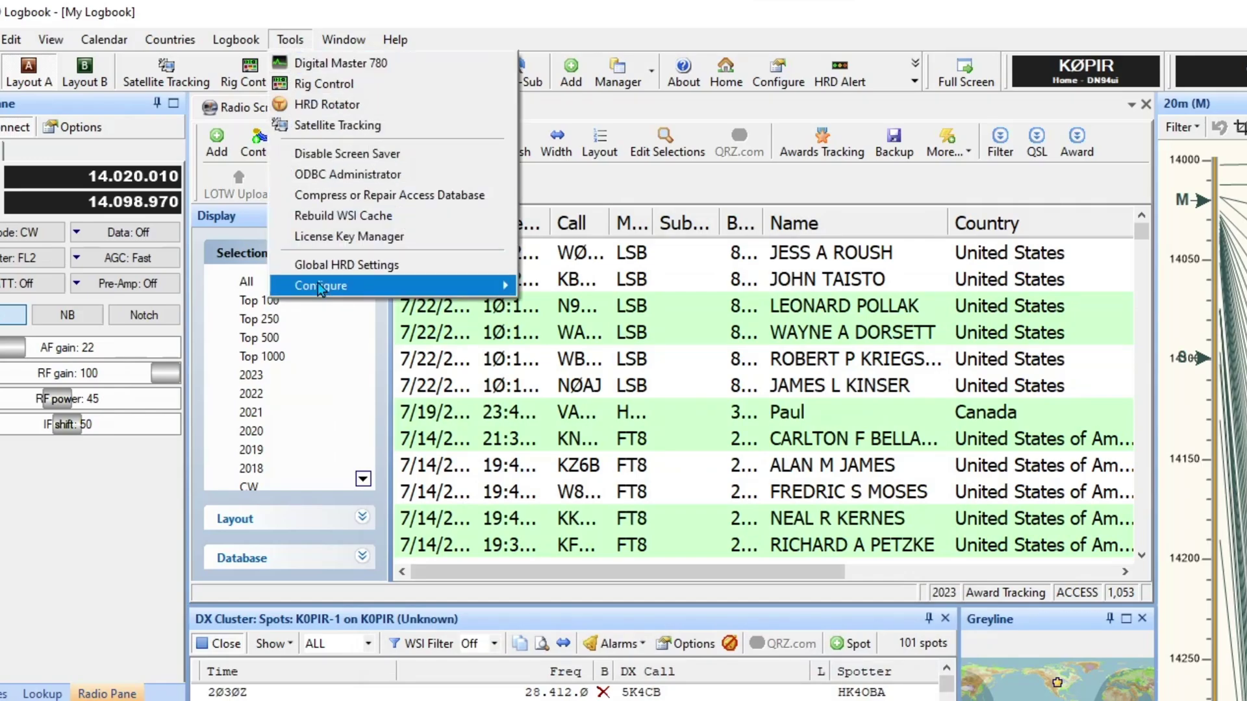
pyautogui.moveTo(321, 283)
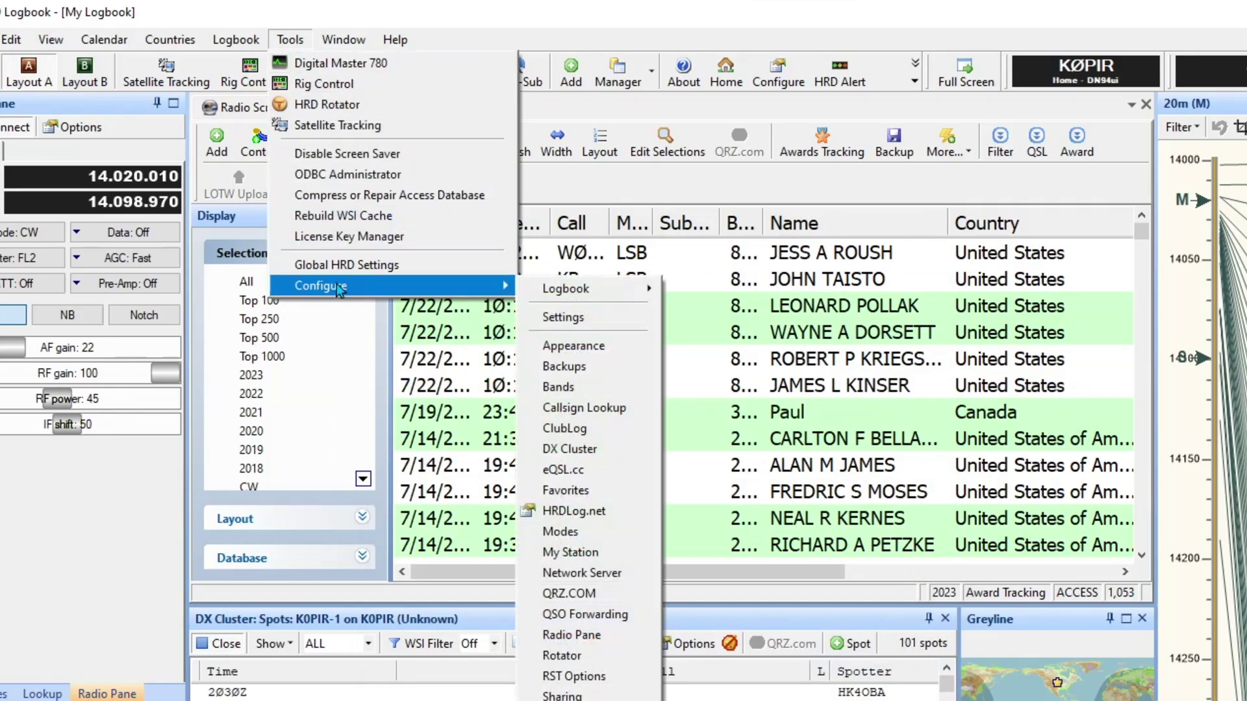
pyautogui.click(593, 520)
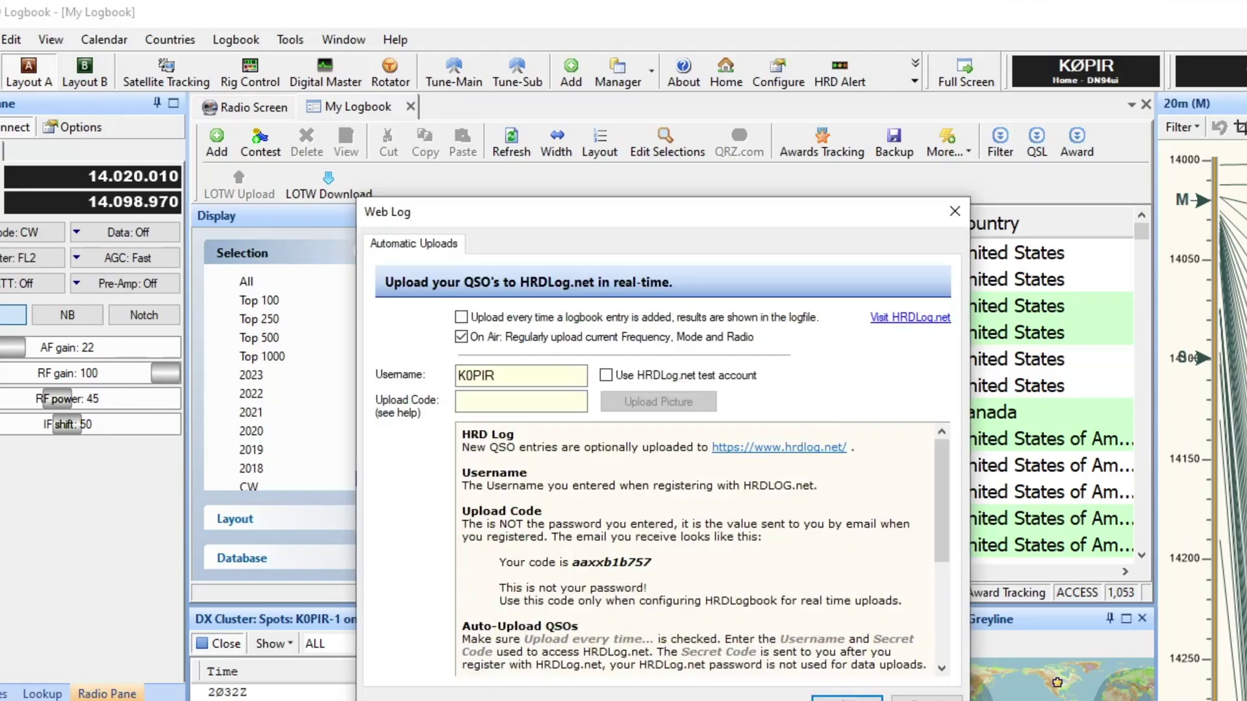
pyautogui.click(847, 698)
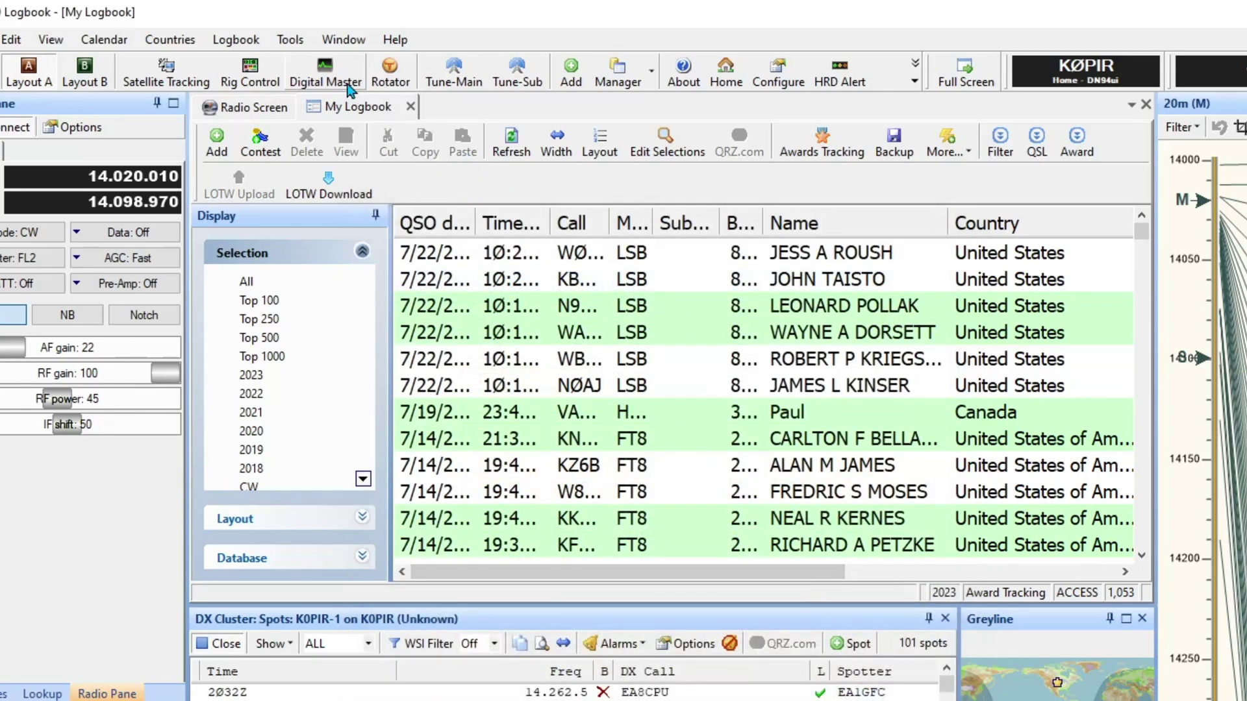
# Bring up the Tools > Configure submenu and move down to the DX Cluster entry.
pyautogui.click(289, 39)
pyautogui.moveTo(321, 286)
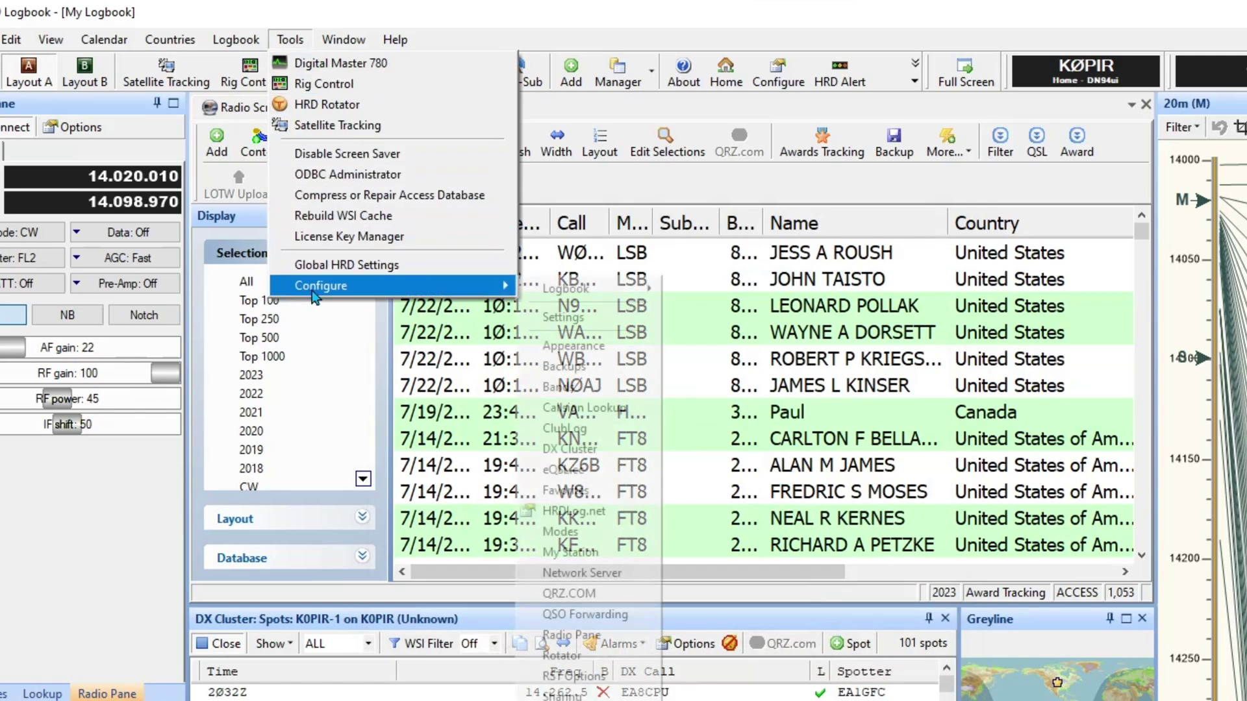
pyautogui.moveTo(553, 300)
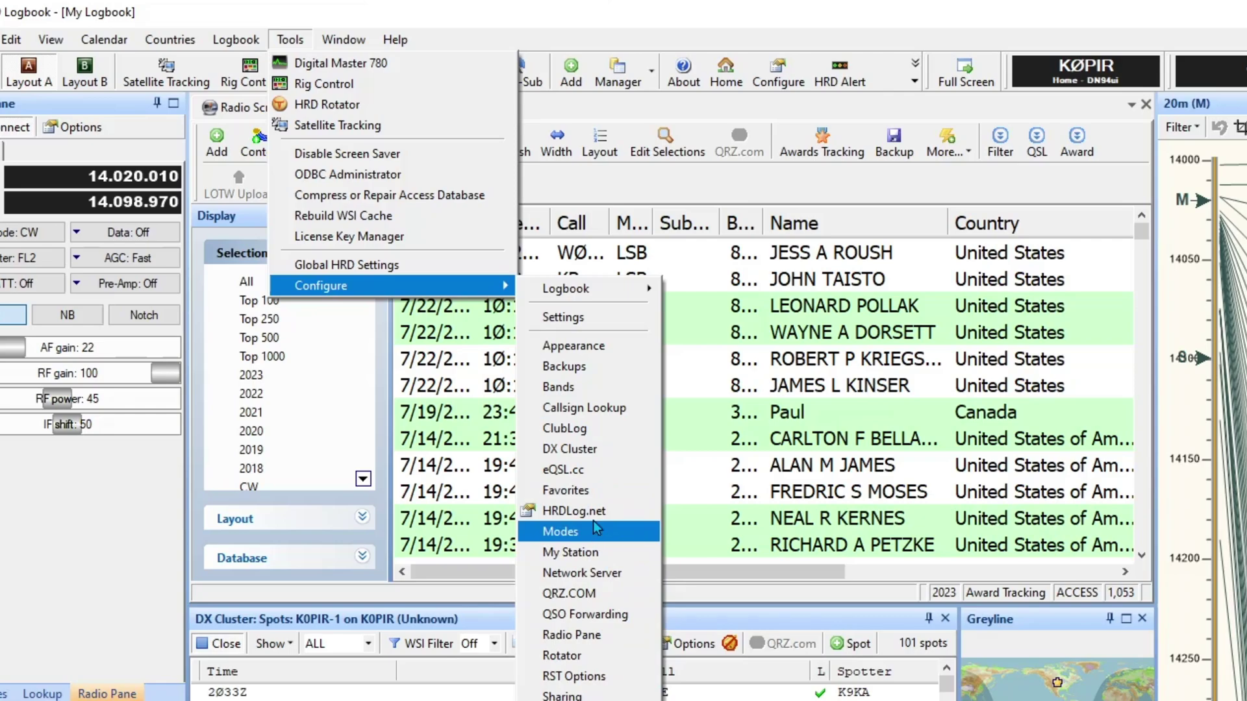
# Open the DX Cluster options, move the window, and start then cancel adding a cluster node.
pyautogui.click(567, 450)
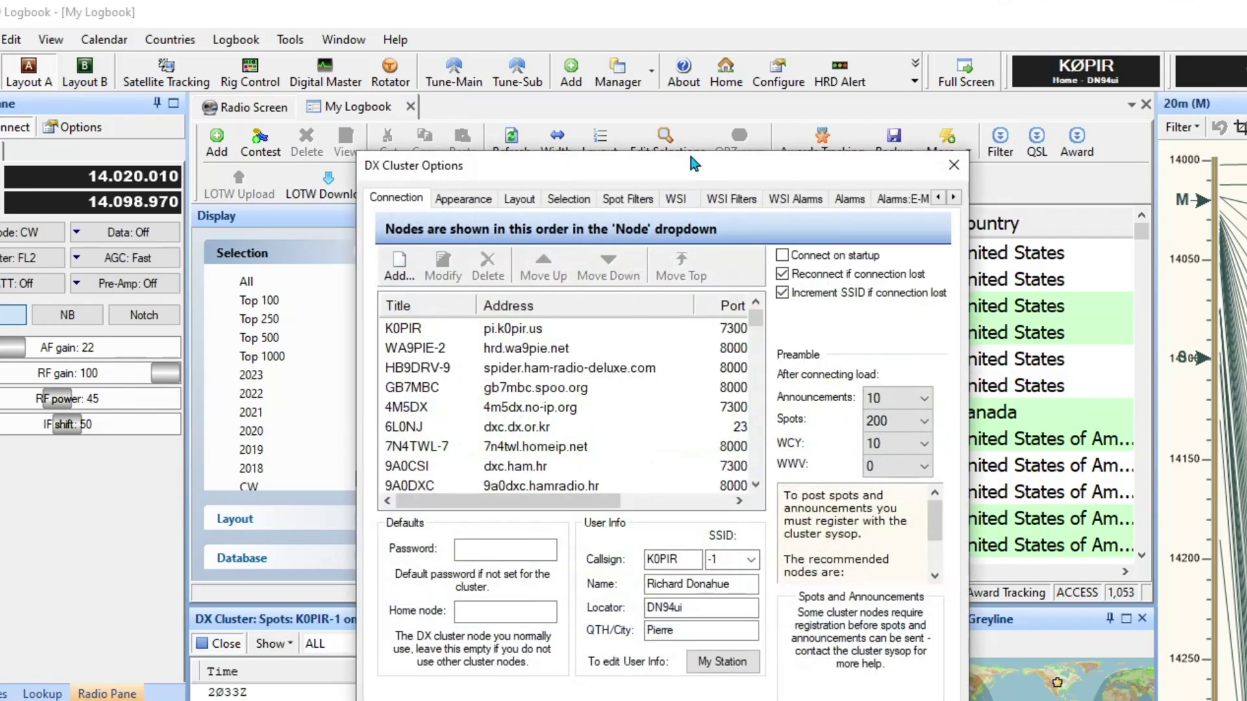
pyautogui.moveTo(693, 163); pyautogui.dragTo(587, 152)
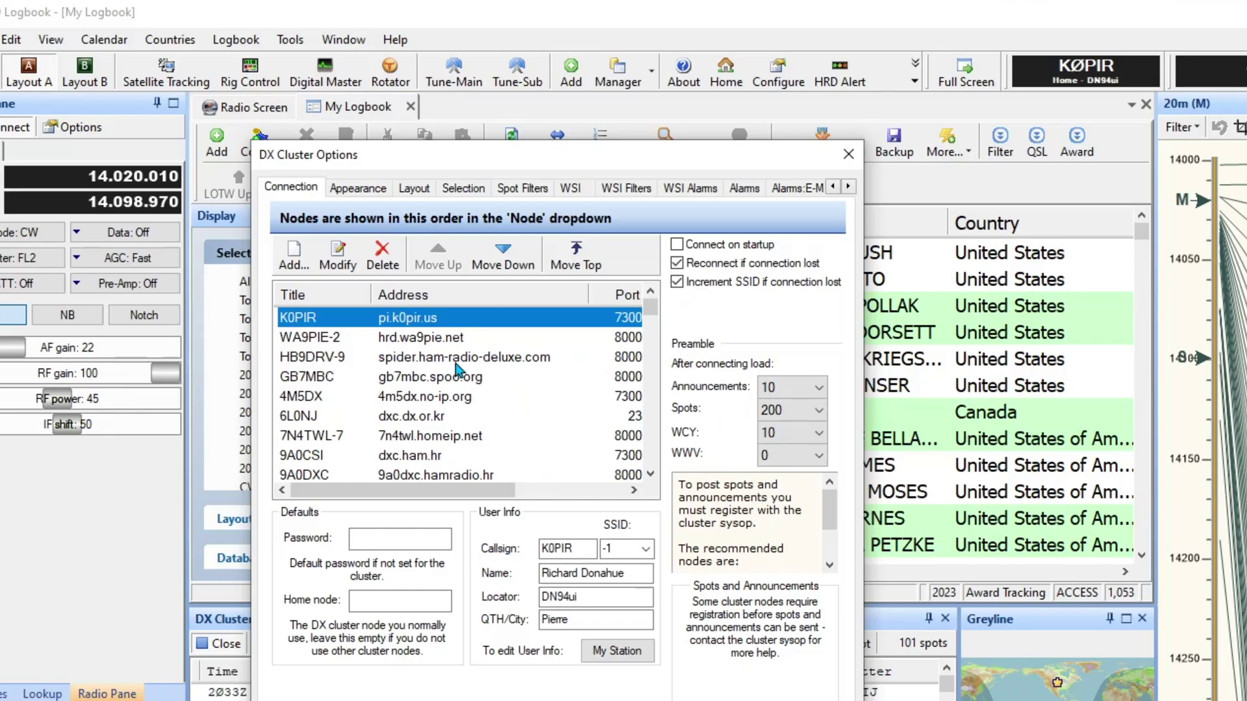
pyautogui.click(294, 259)
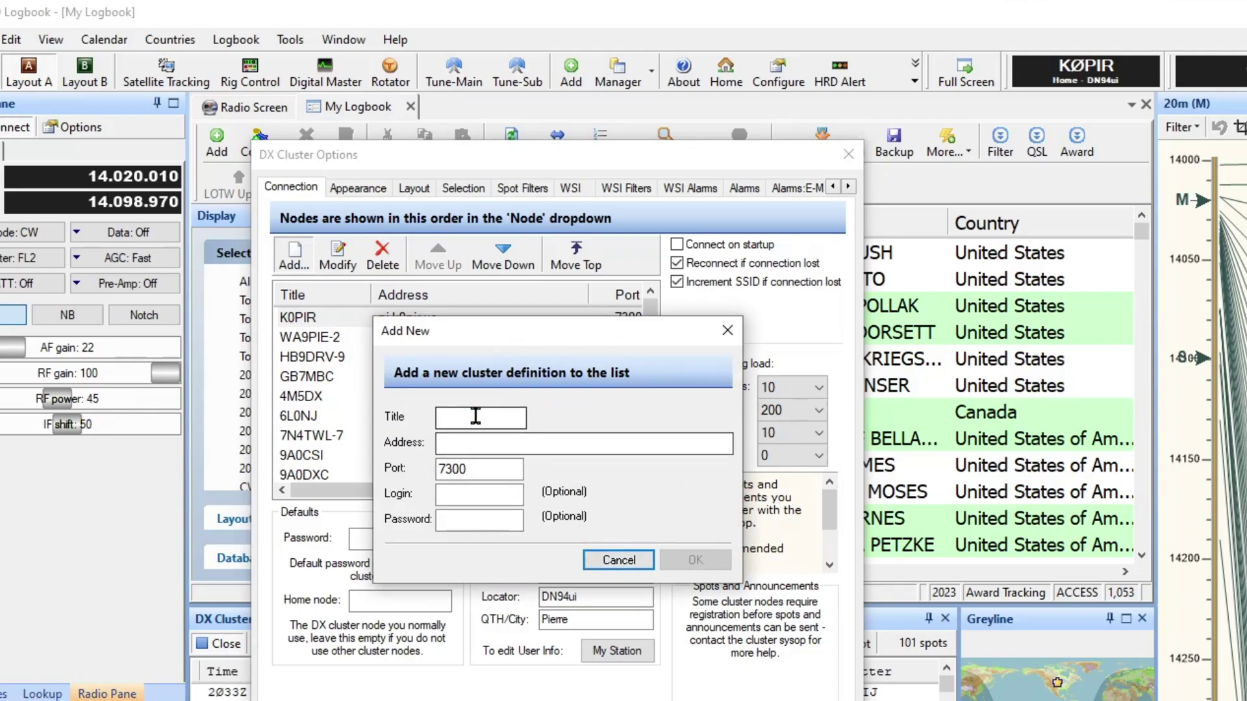
pyautogui.click(611, 569)
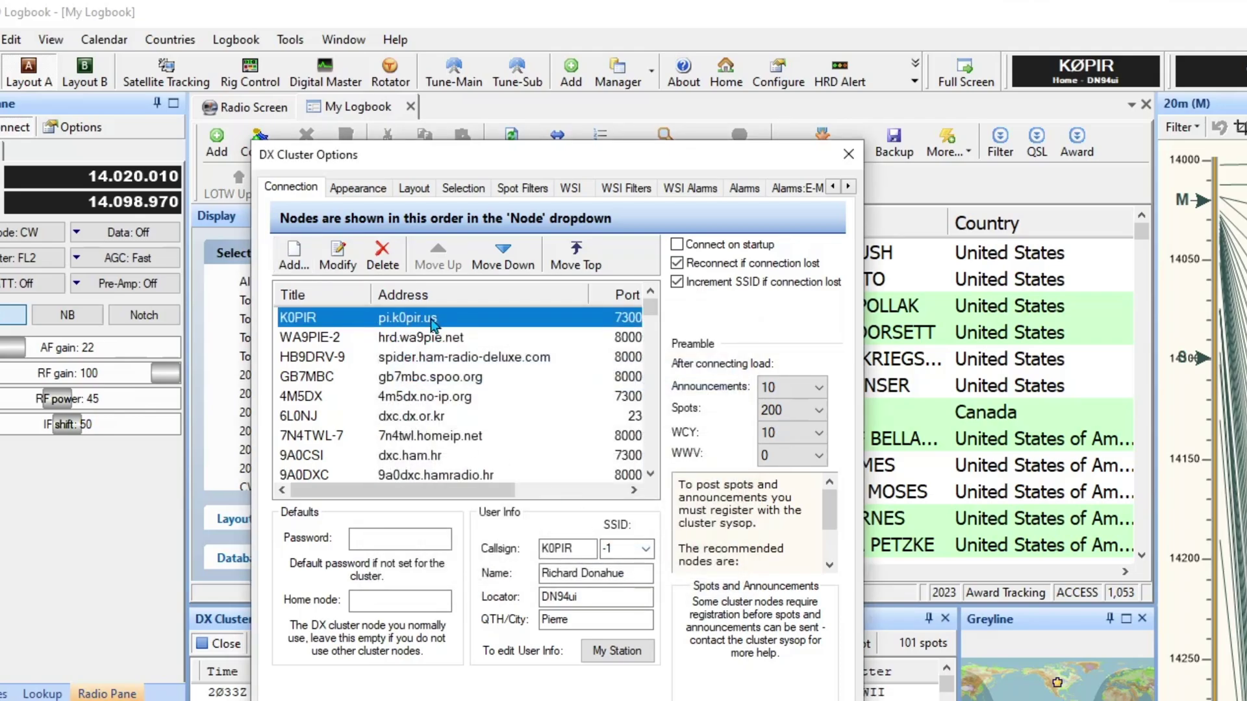
# Scroll the node list sideways to view its Port and Login columns, then close the options.
pyautogui.moveTo(465, 493); pyautogui.dragTo(562, 484)
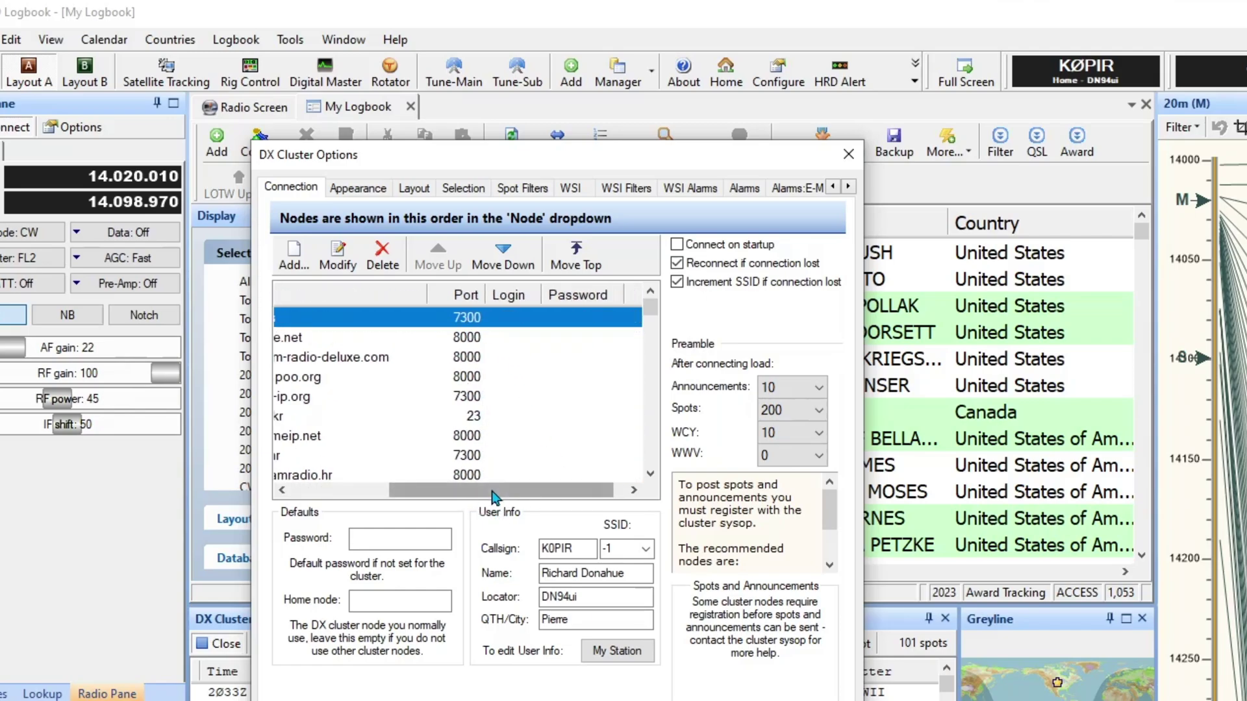
pyautogui.moveTo(468, 490); pyautogui.dragTo(344, 493)
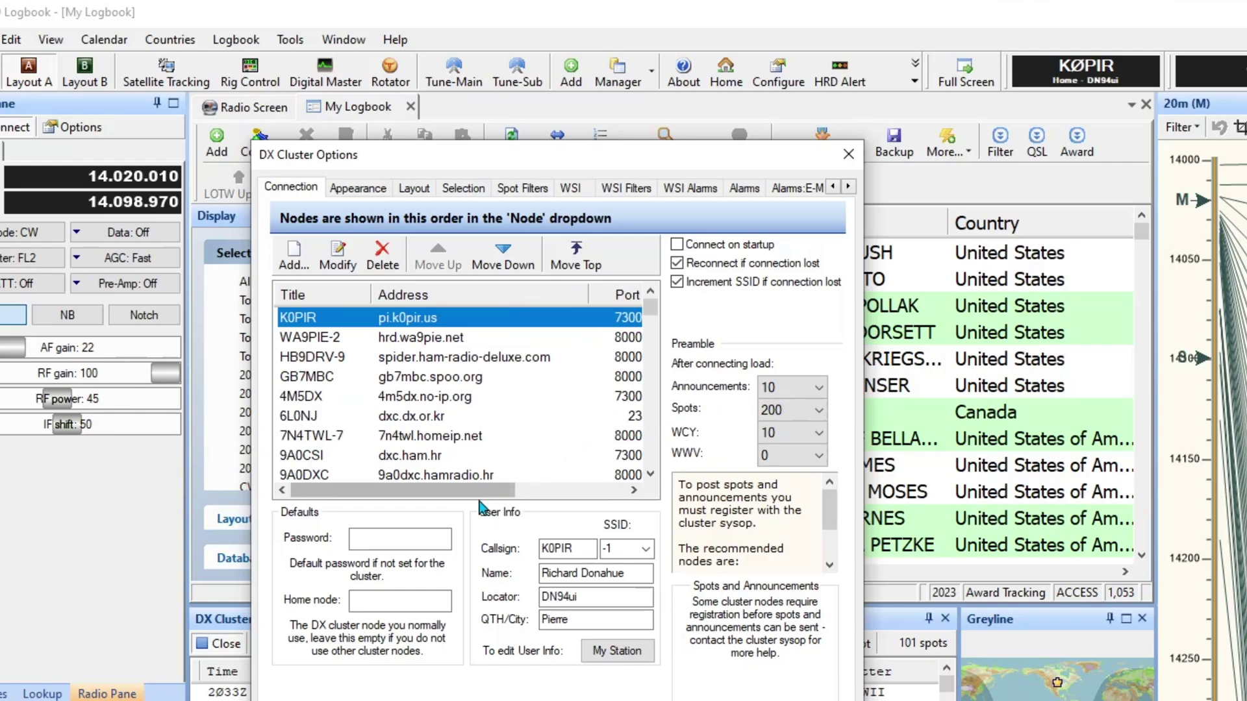
pyautogui.moveTo(494, 491); pyautogui.dragTo(576, 478)
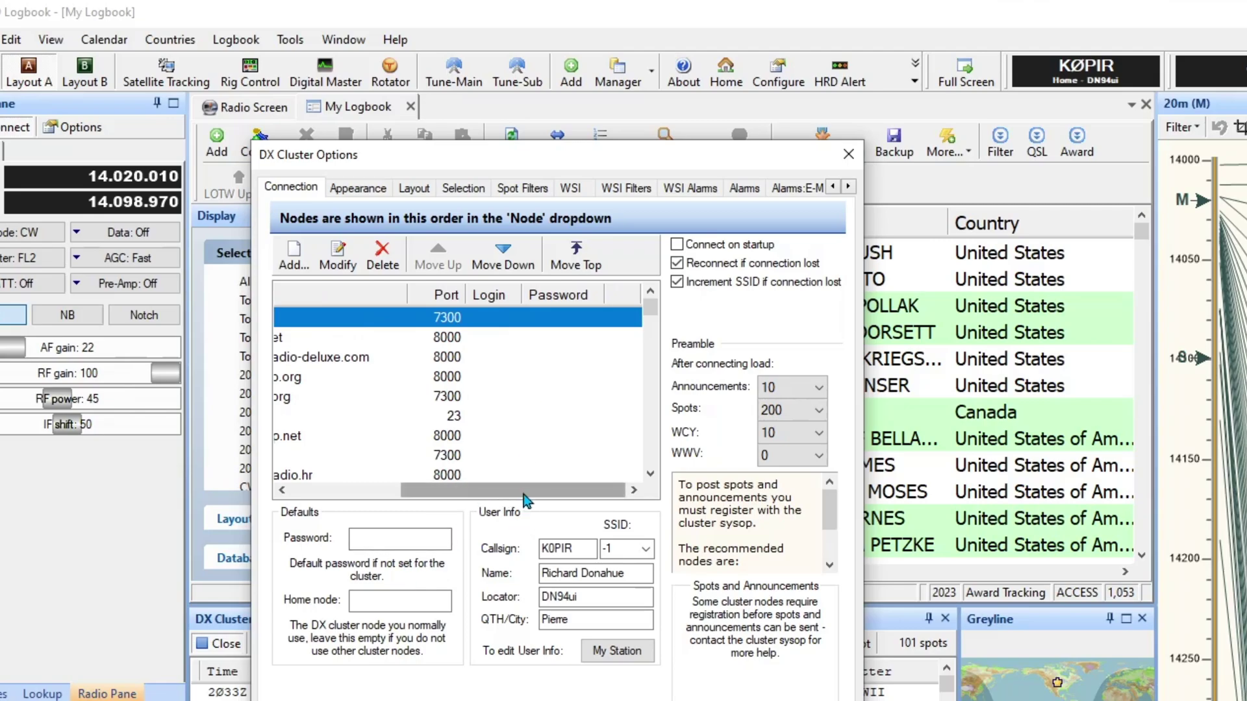
pyautogui.moveTo(523, 493); pyautogui.dragTo(448, 494)
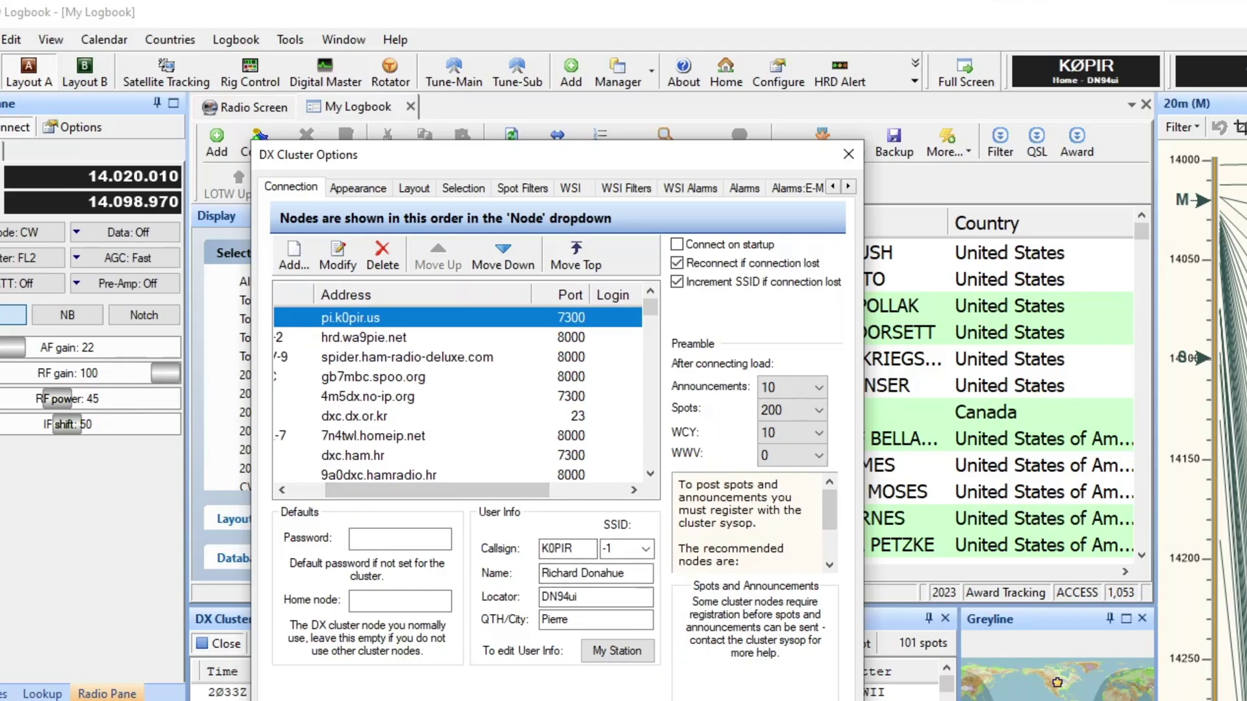
pyautogui.press('Escape')
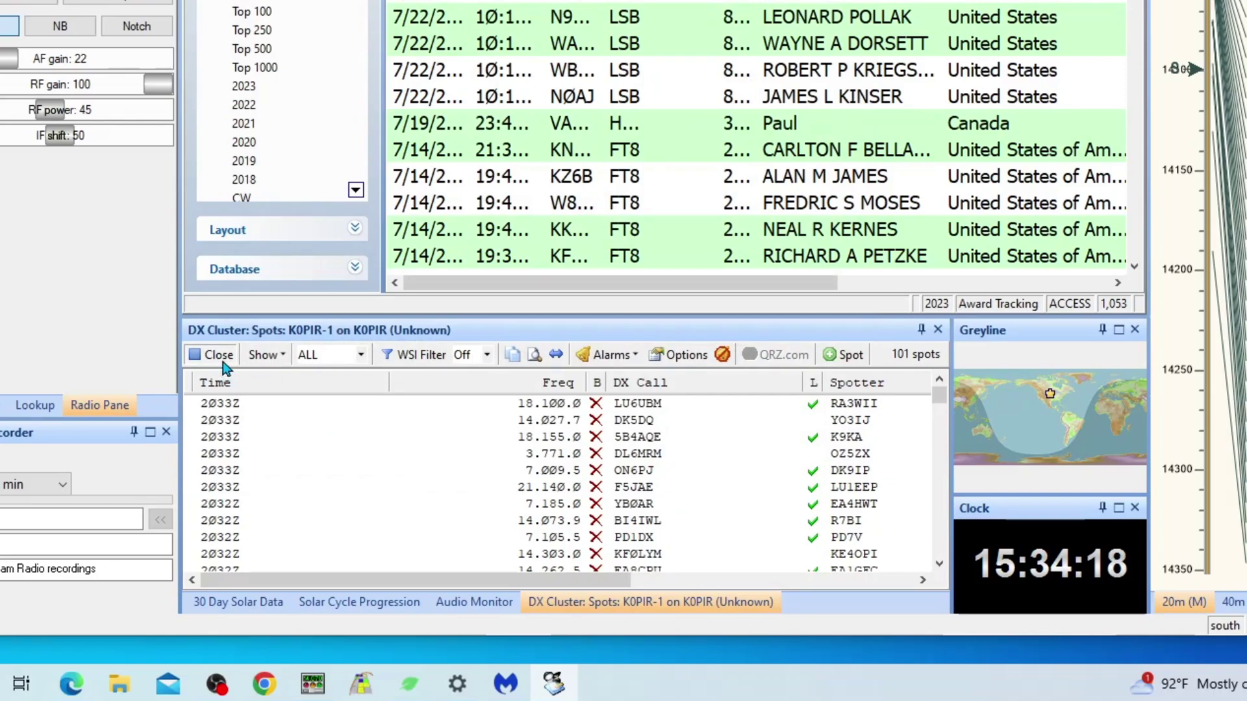
# Disconnect and reconnect the DX cluster node, then scroll through the freshly loaded spots.
pyautogui.click(219, 354)
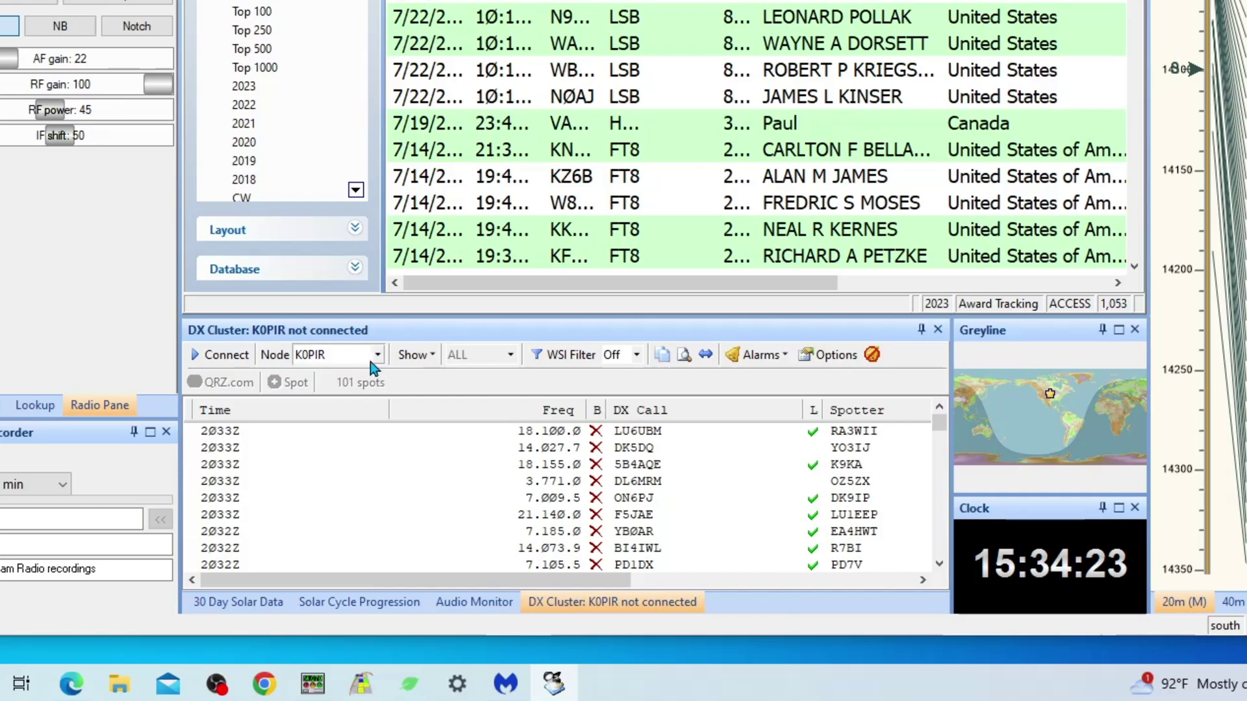
pyautogui.click(228, 357)
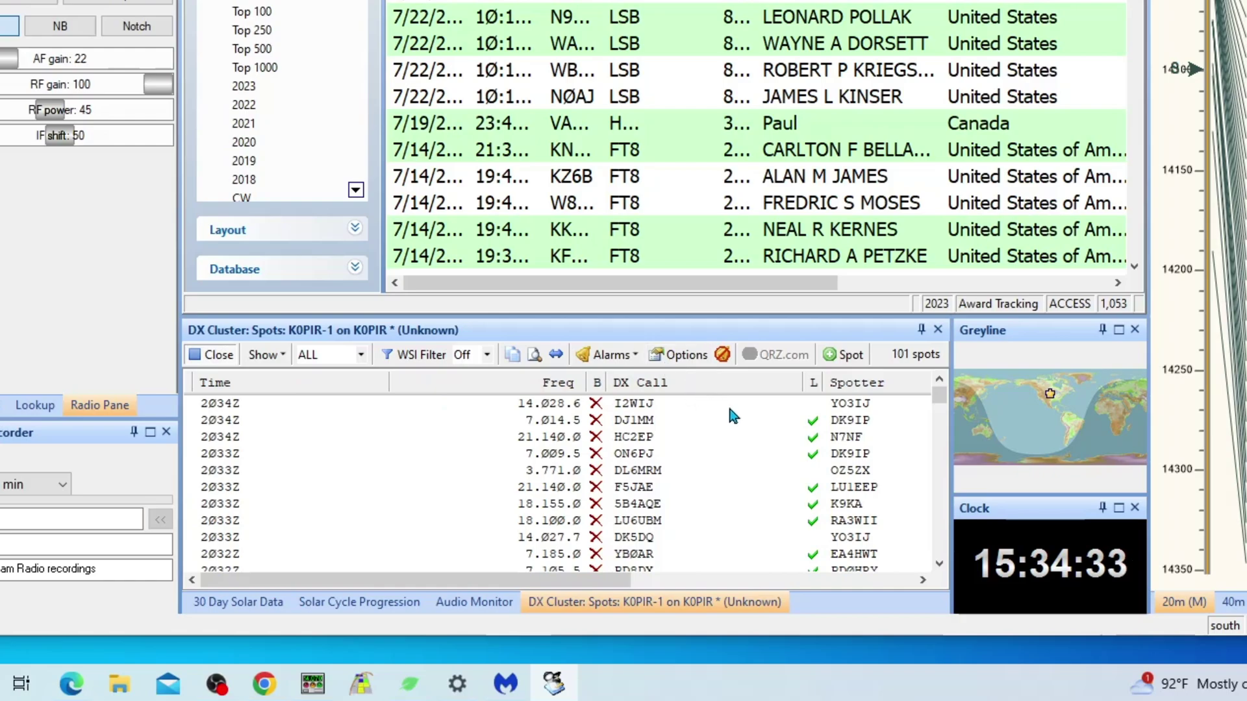
pyautogui.scroll(-12, 772, 421)
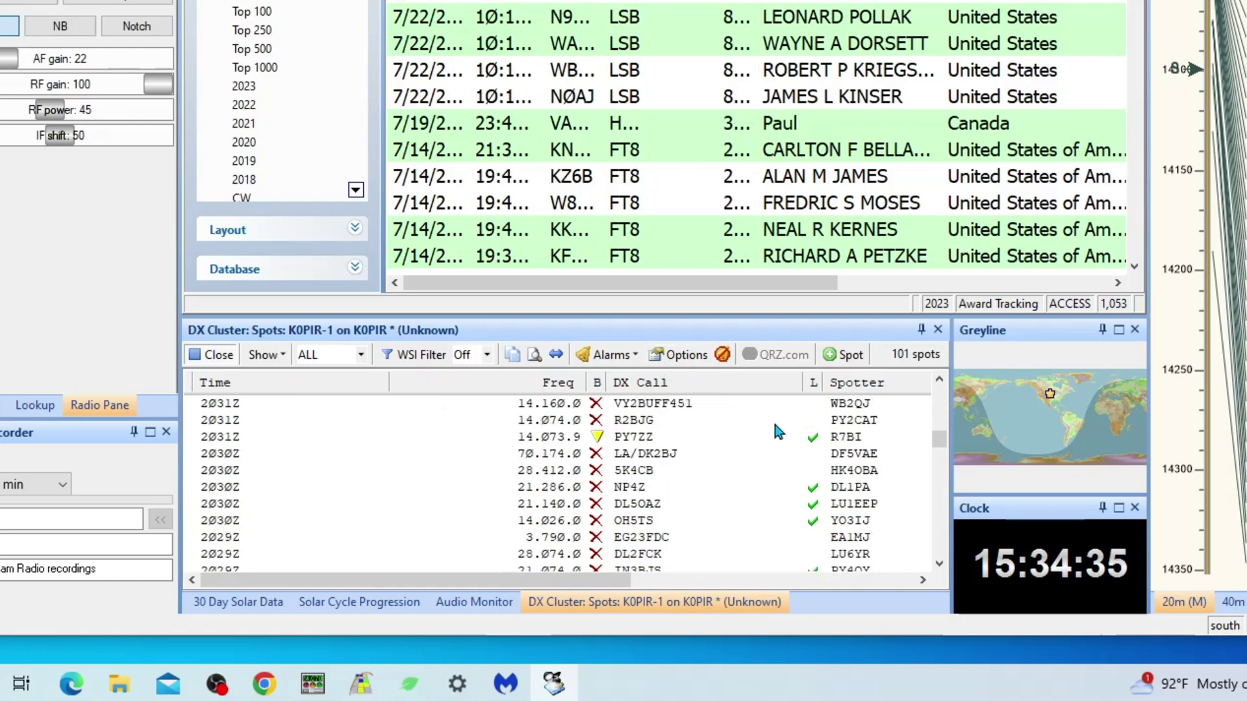
pyautogui.scroll(-12, 778, 433)
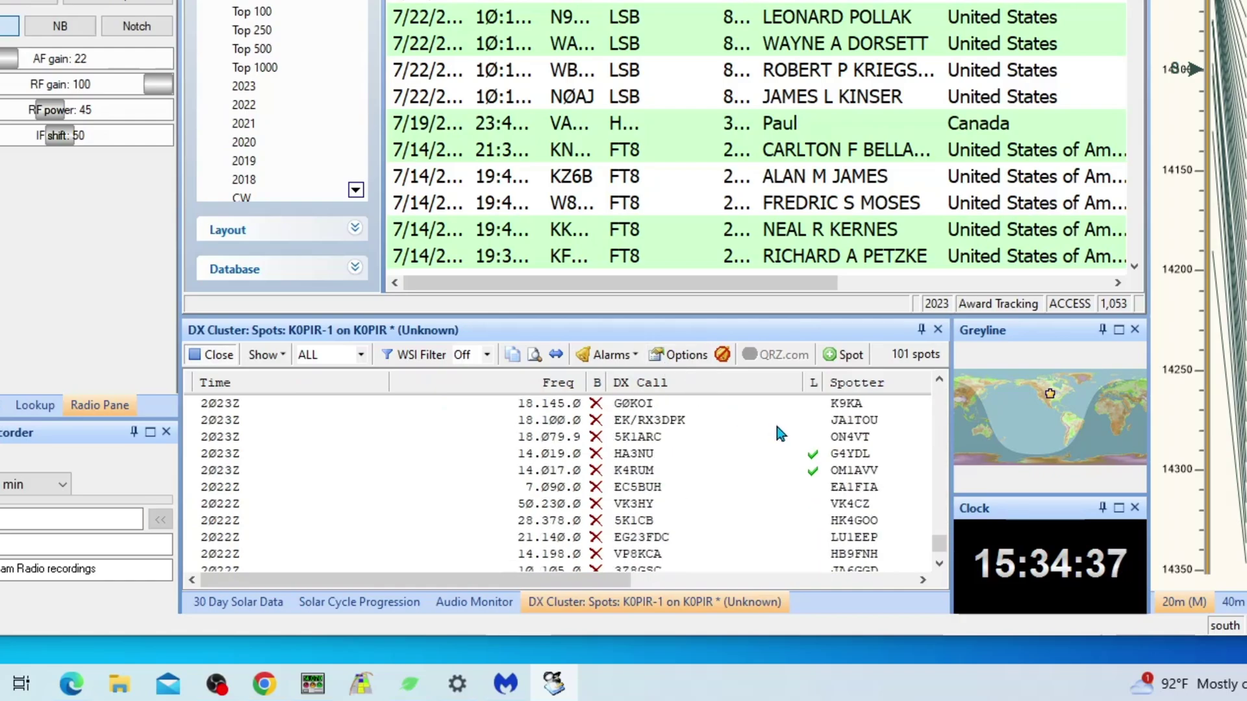
pyautogui.scroll(20, 779, 433)
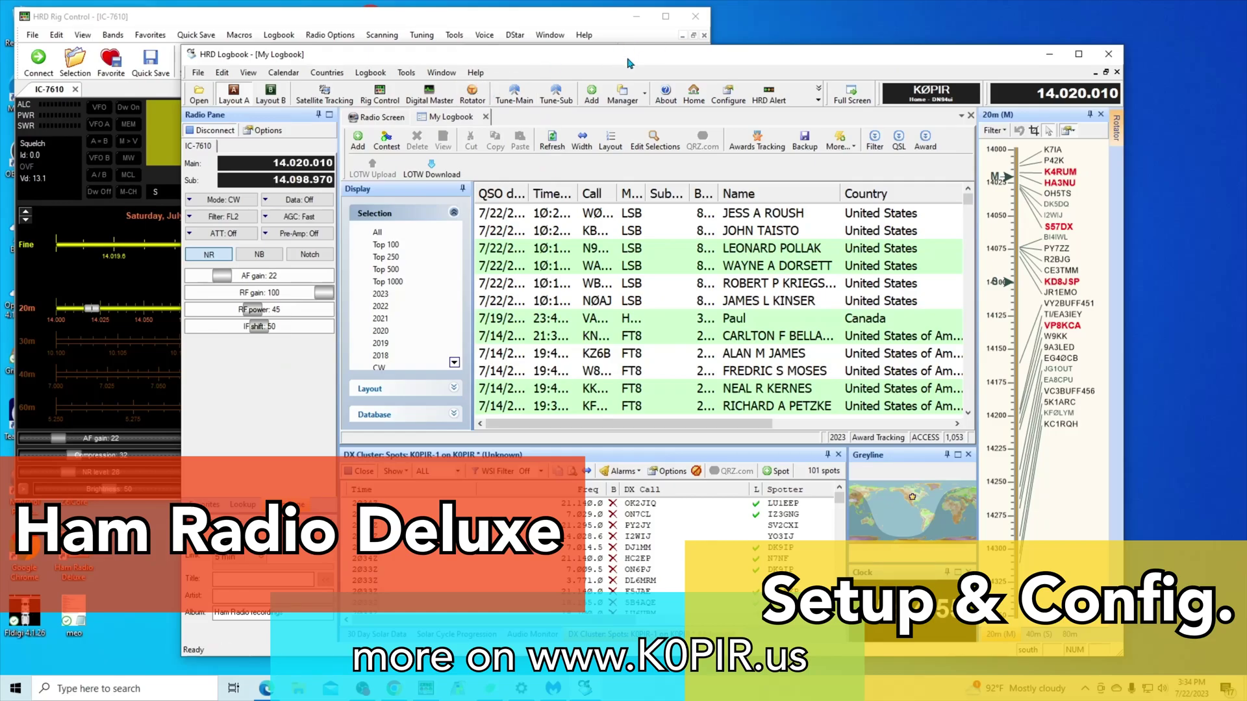
pyautogui.moveTo(629, 63); pyautogui.dragTo(620, 65)
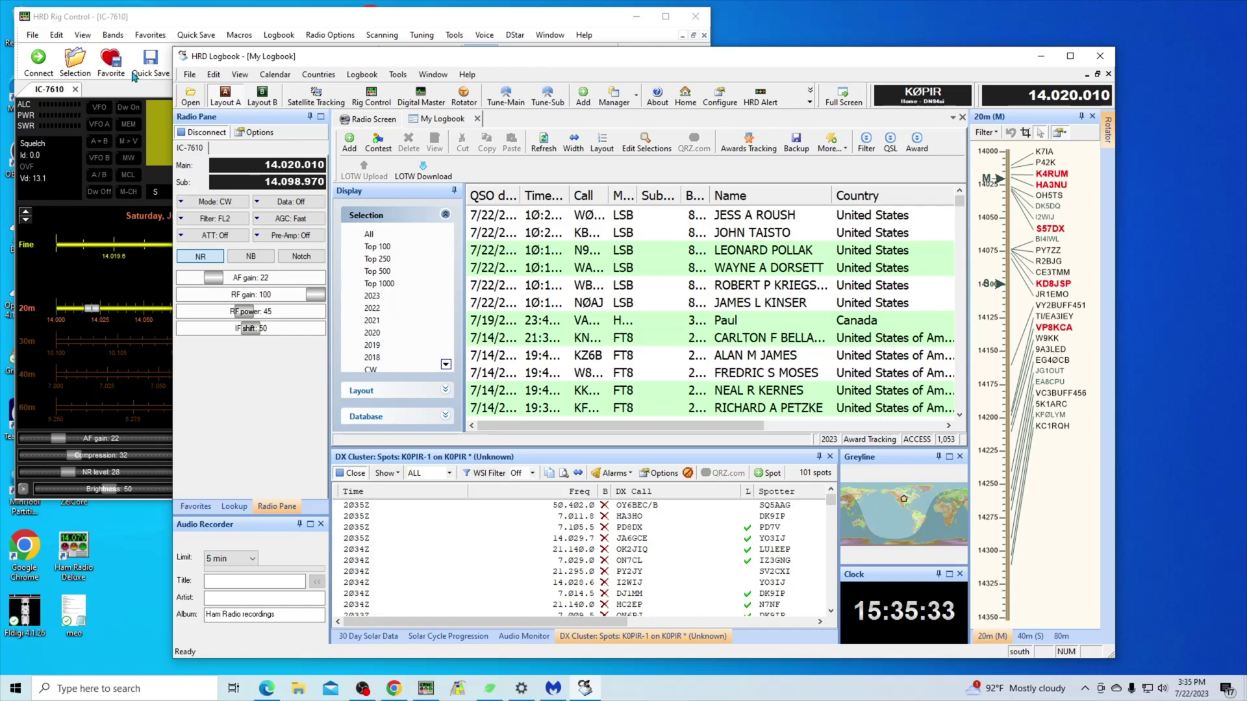
# Check Rig Control's About box, which shows version 6.8.0.372, and dismiss it.
pyautogui.click(584, 36)
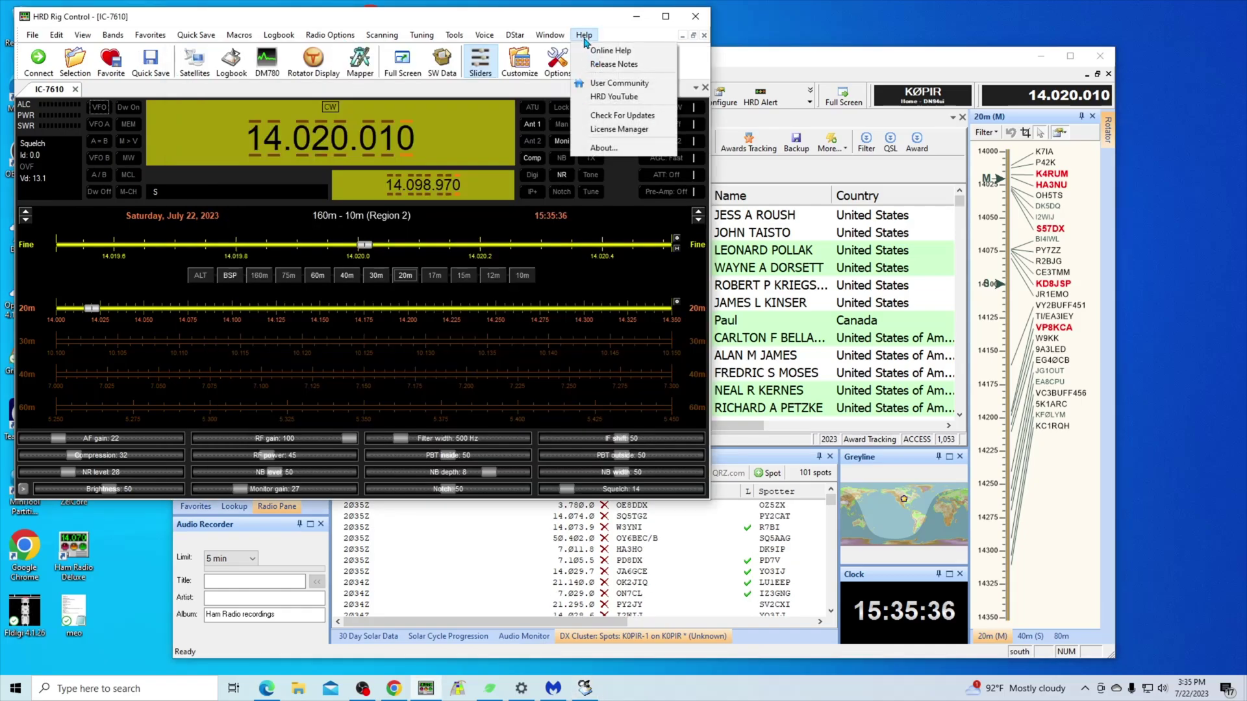
pyautogui.click(599, 153)
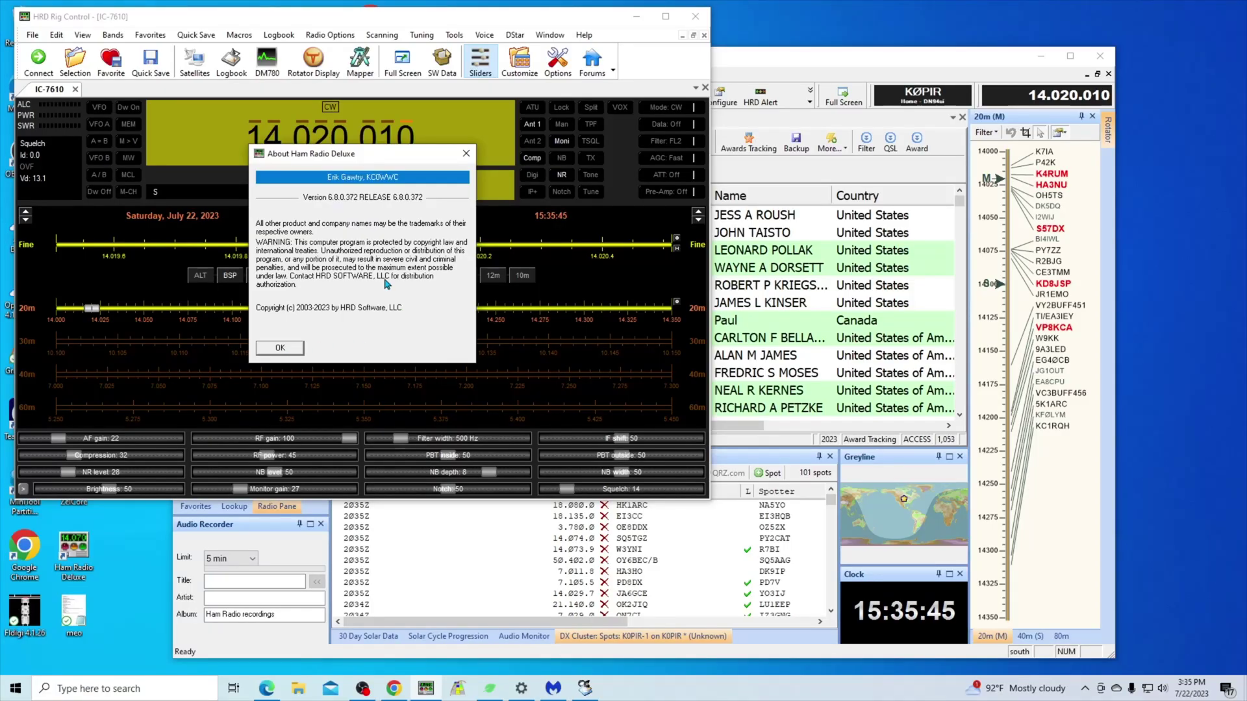
pyautogui.click(291, 352)
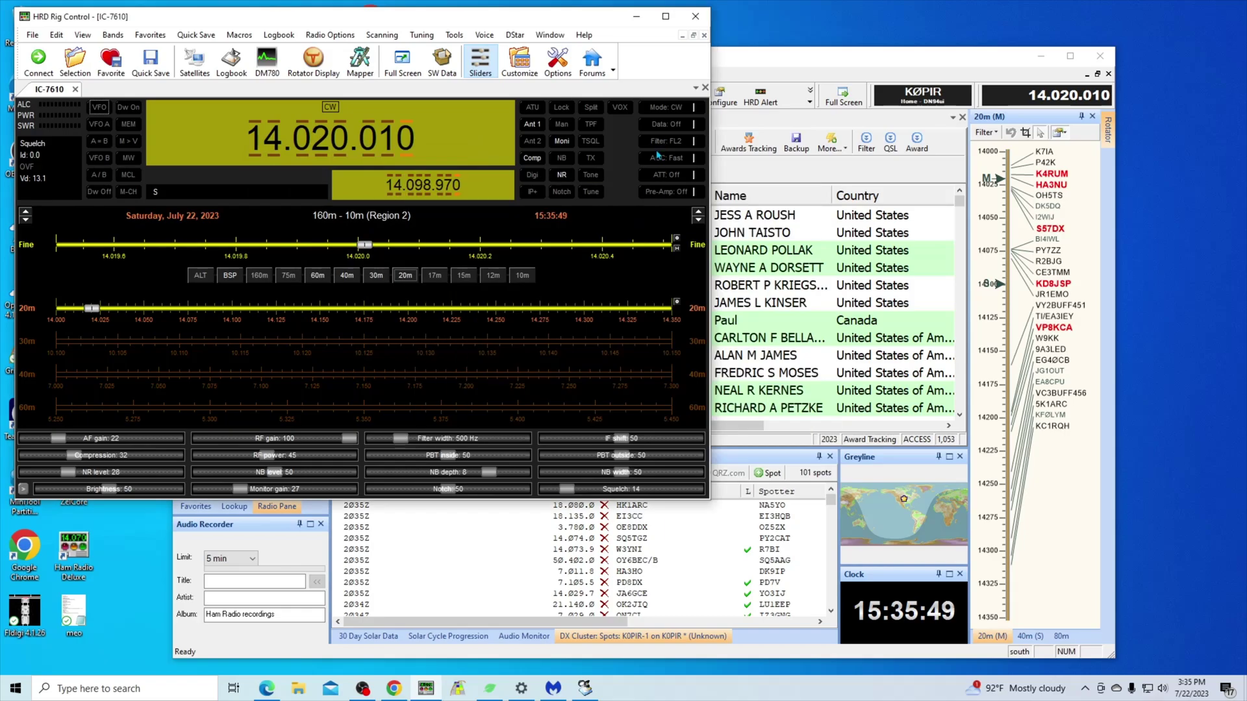
# Minimize Rig Control and reposition the HRD Logbook window slightly up and to the left.
pyautogui.click(637, 16)
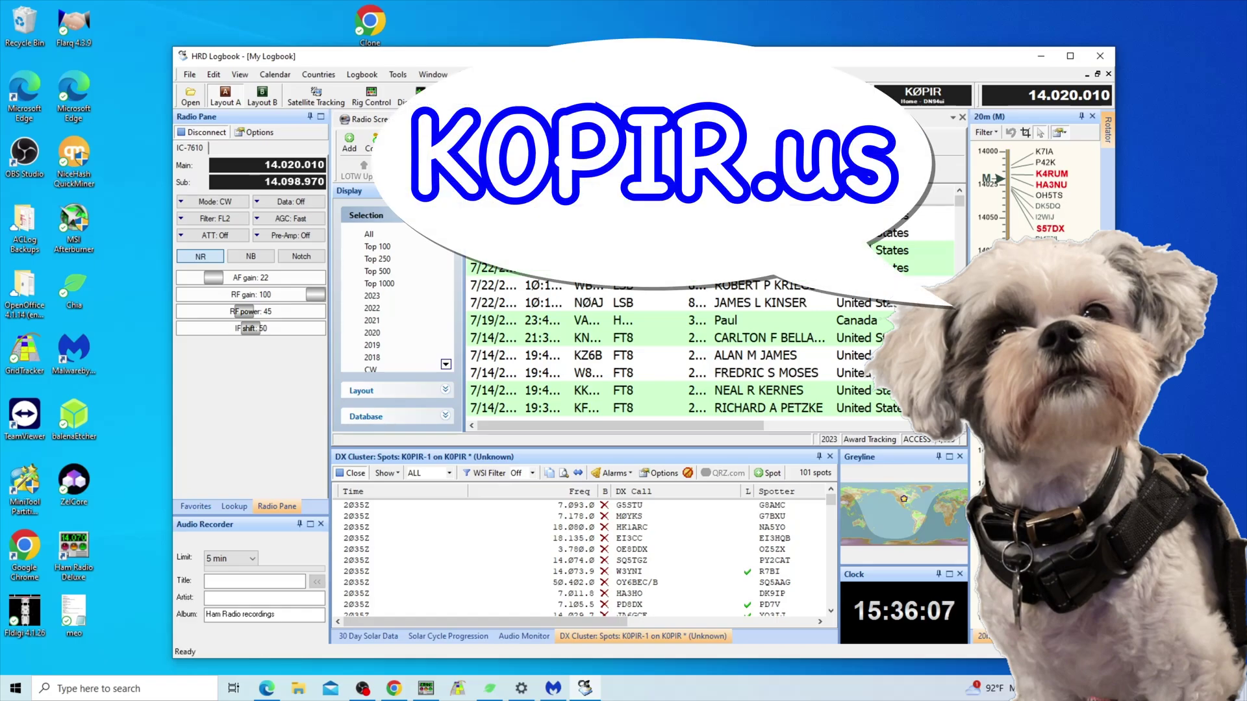
pyautogui.moveTo(589, 56); pyautogui.dragTo(537, 54)
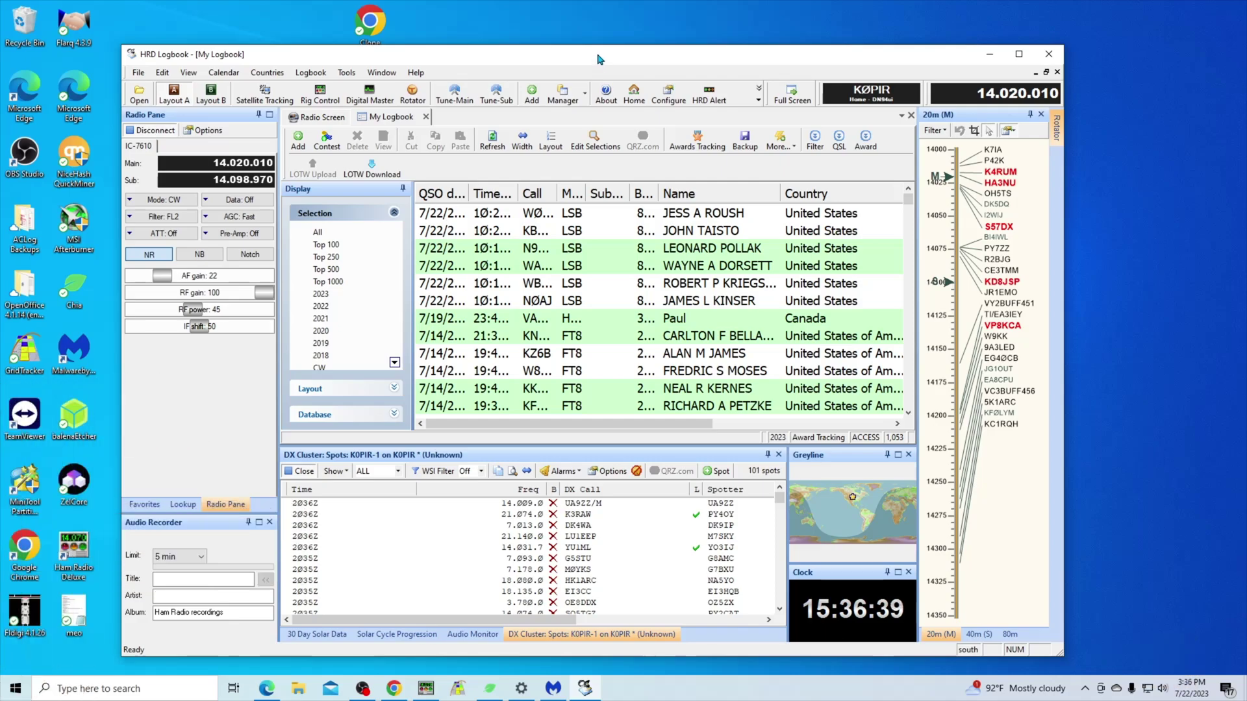
pyautogui.moveTo(598, 59); pyautogui.dragTo(593, 67)
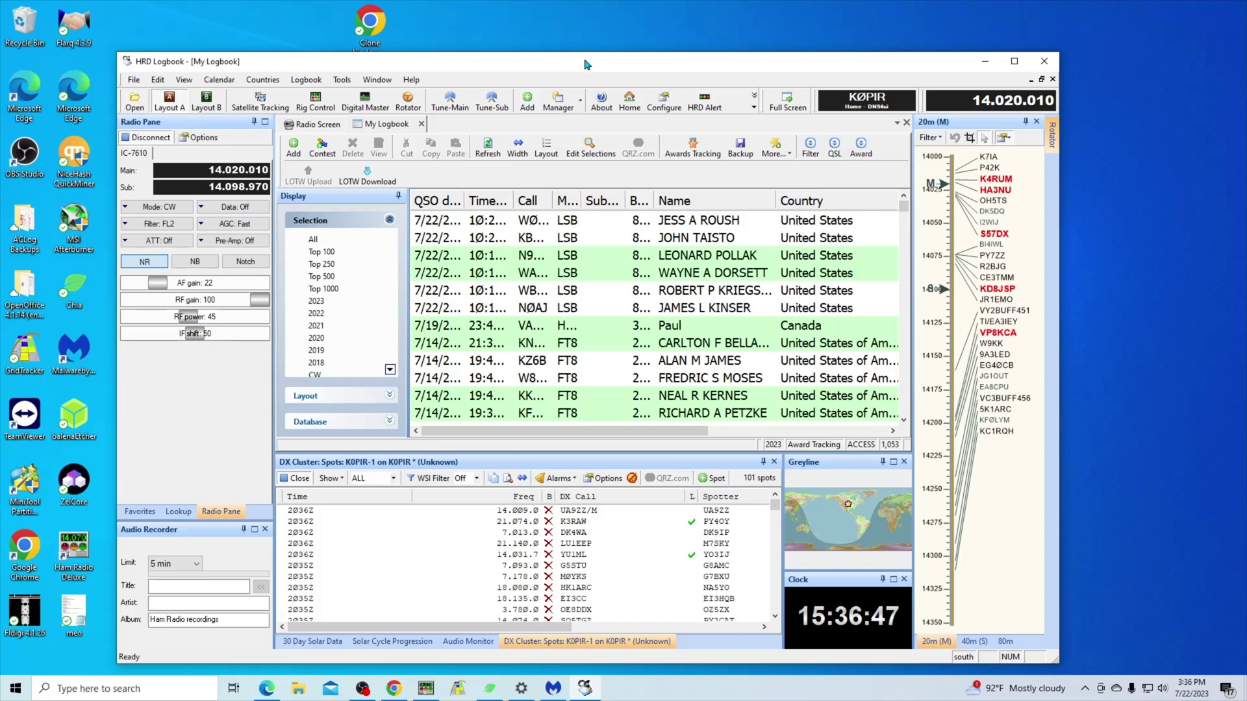
pyautogui.moveTo(586, 61); pyautogui.dragTo(562, 51)
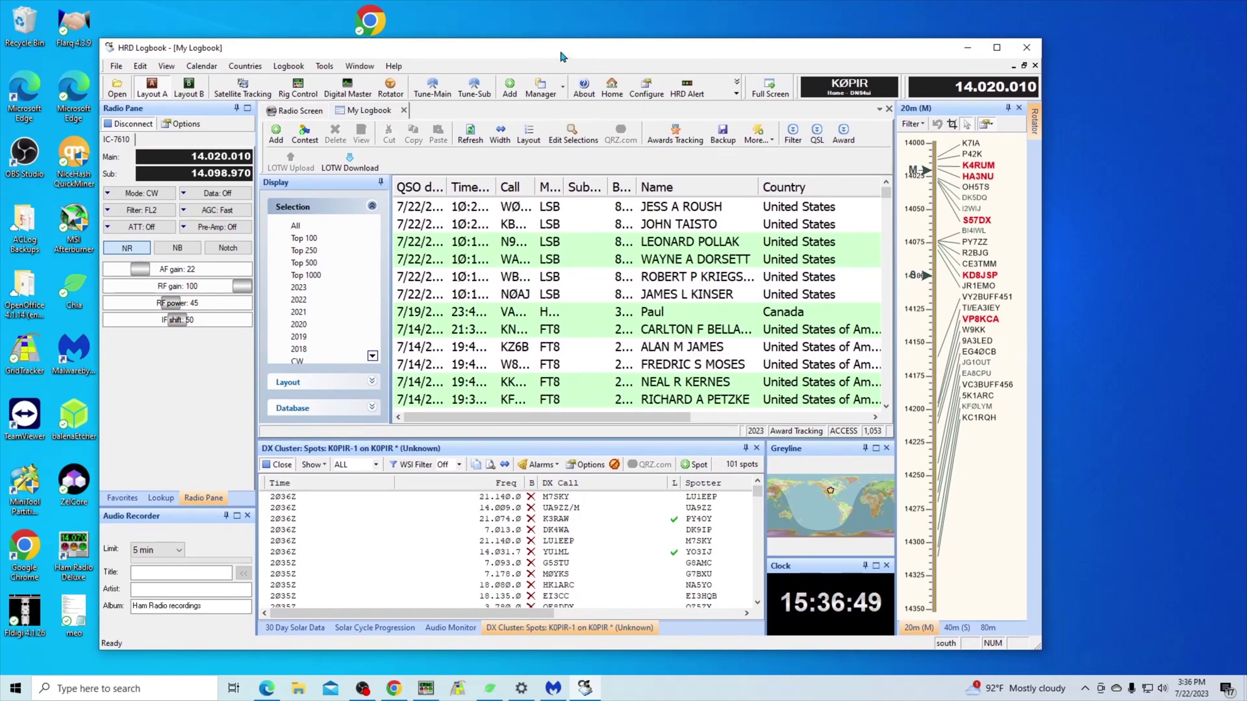